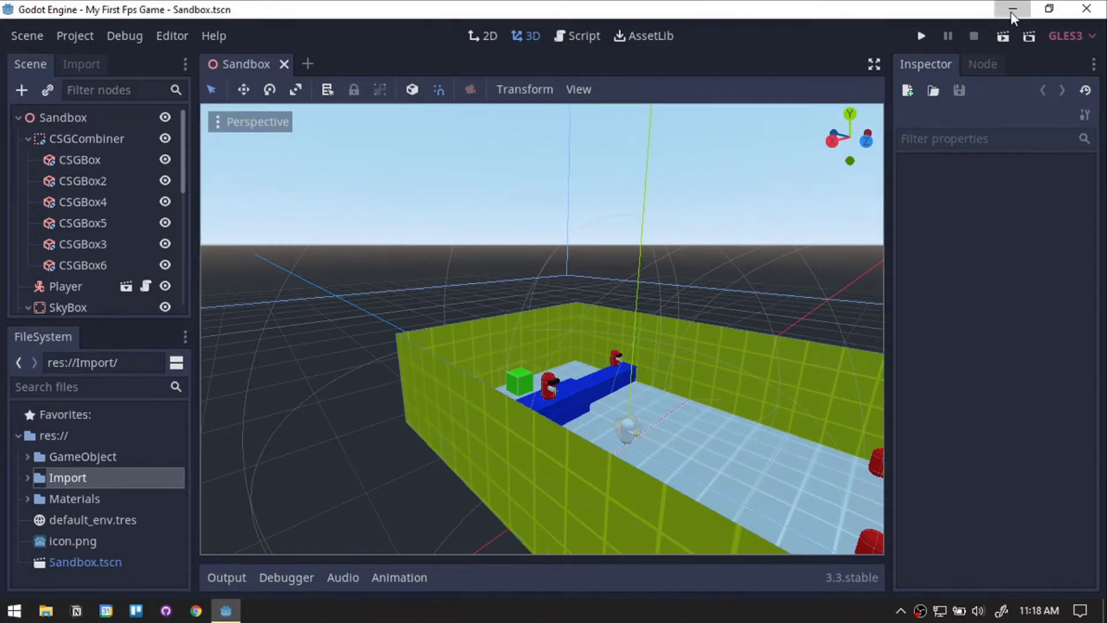
click(1013, 8)
drag(168, 308, 3, 555)
drag(32, 448, 162, 562)
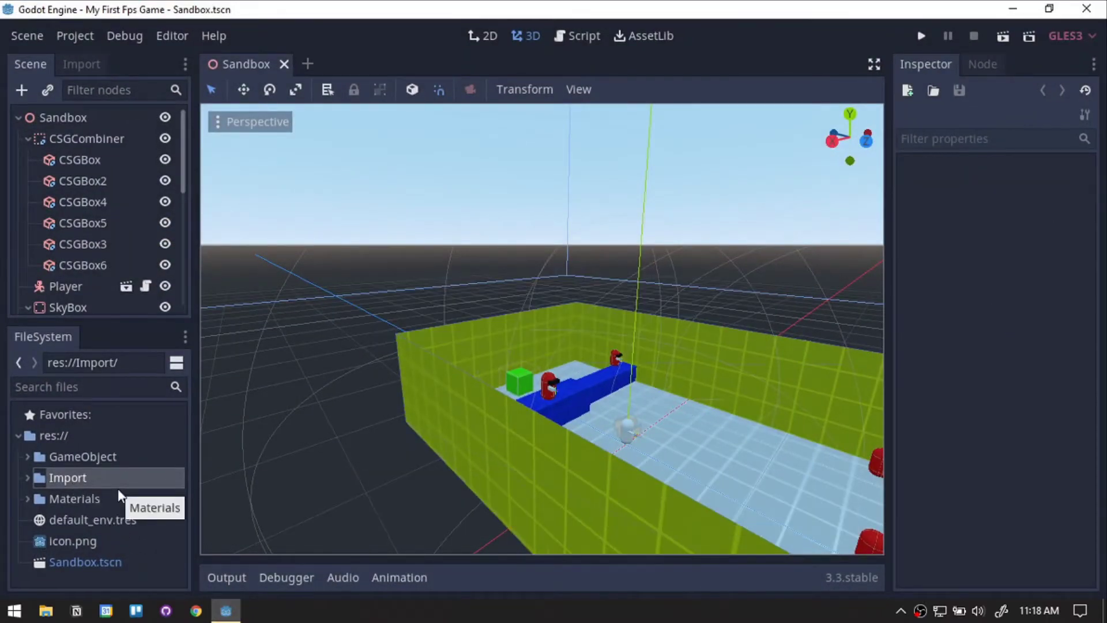
Step: Open the Player scene and add an AnimationPlayer node as a child of Gun
click(126, 287)
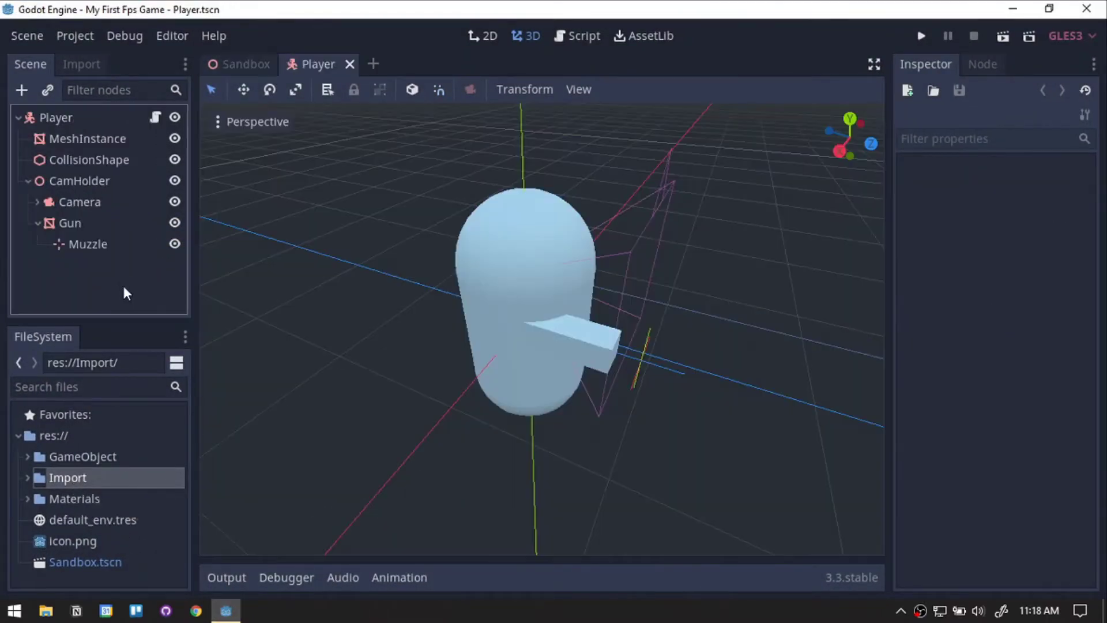
click(92, 224)
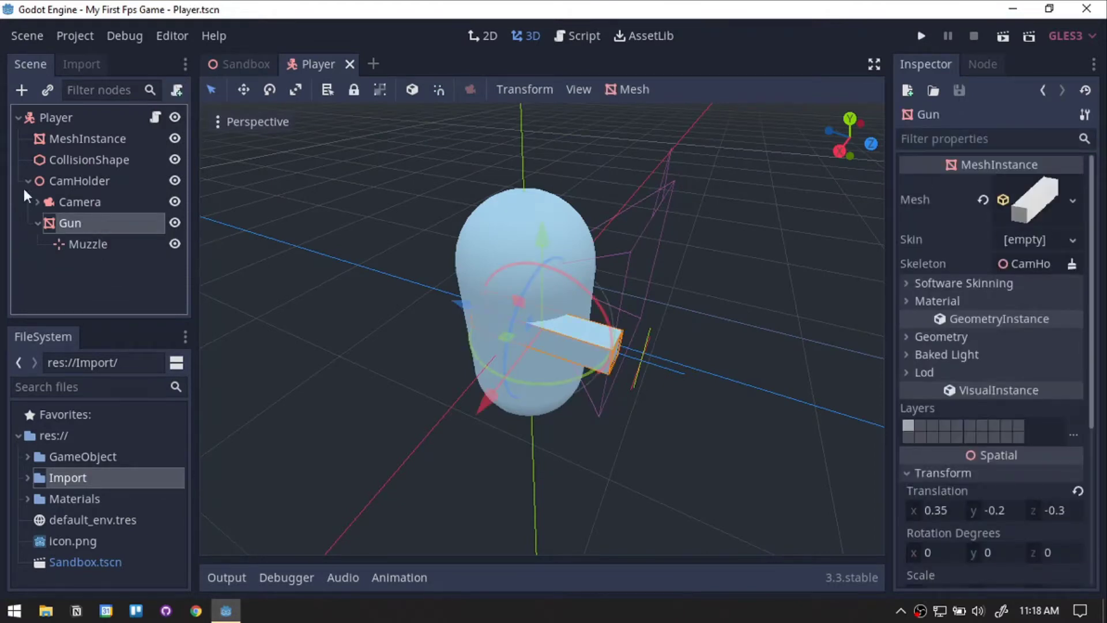
click(21, 91)
text(animati)
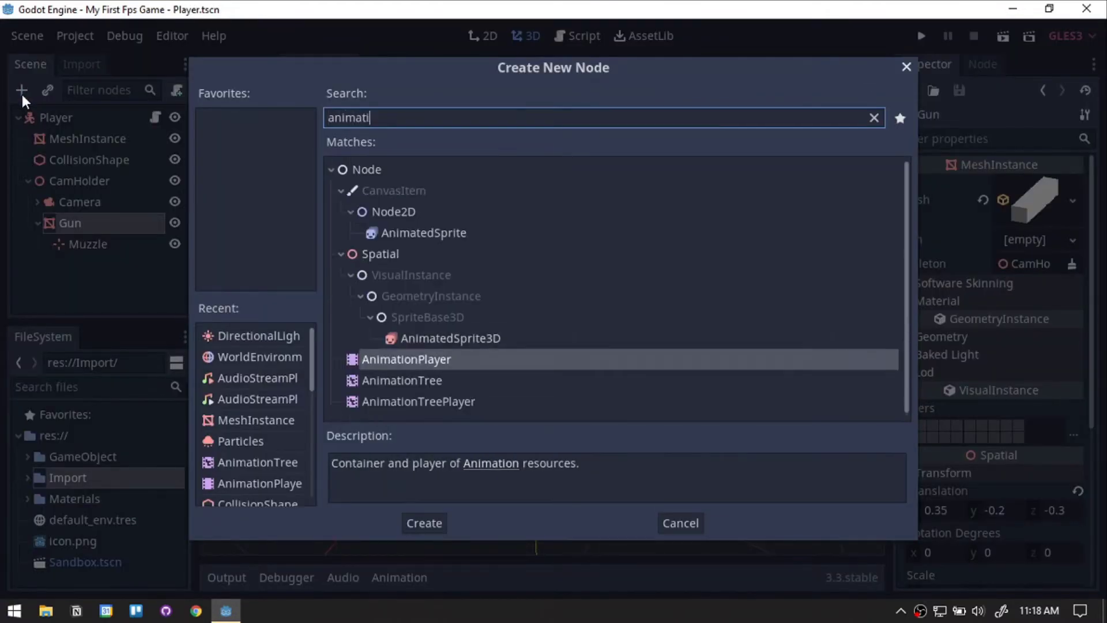
text(on)
double_click(431, 190)
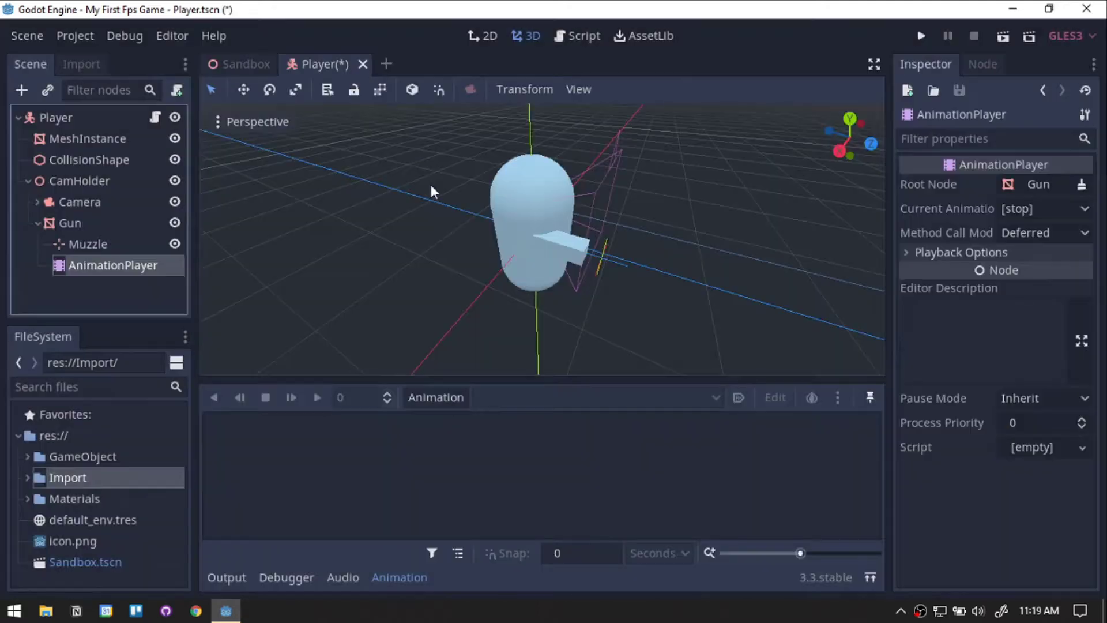
Step: Create a new animation named "Idle" in the AnimationPlayer
click(445, 399)
click(467, 307)
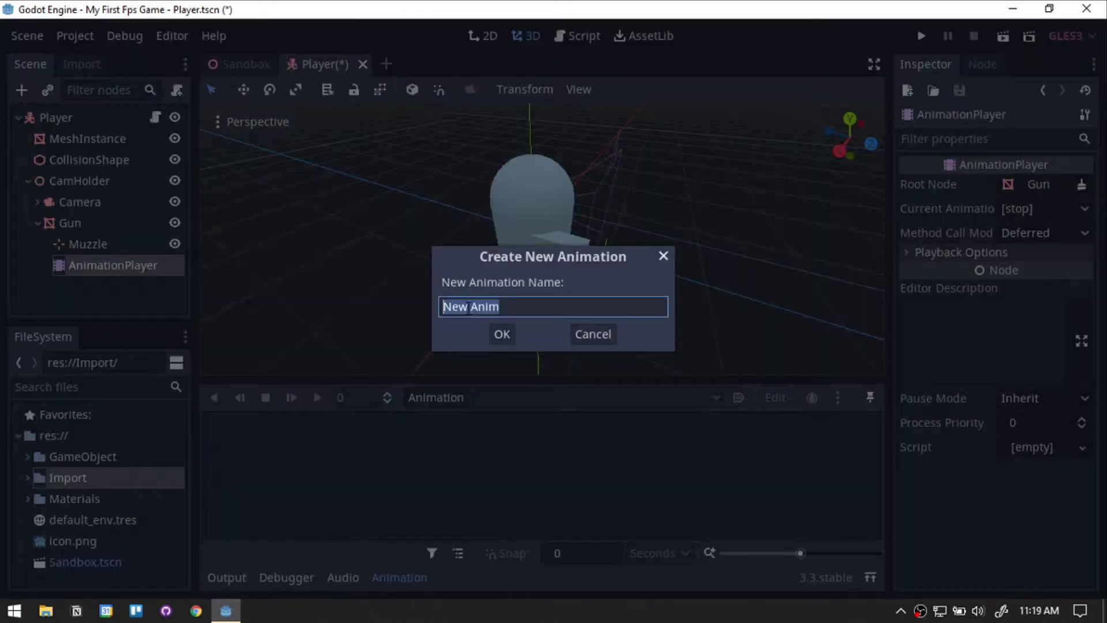
text(Idle)
key(Return)
Step: Preview the scene through the Camera and create a translation track for Gun with a key at 0 seconds
click(84, 202)
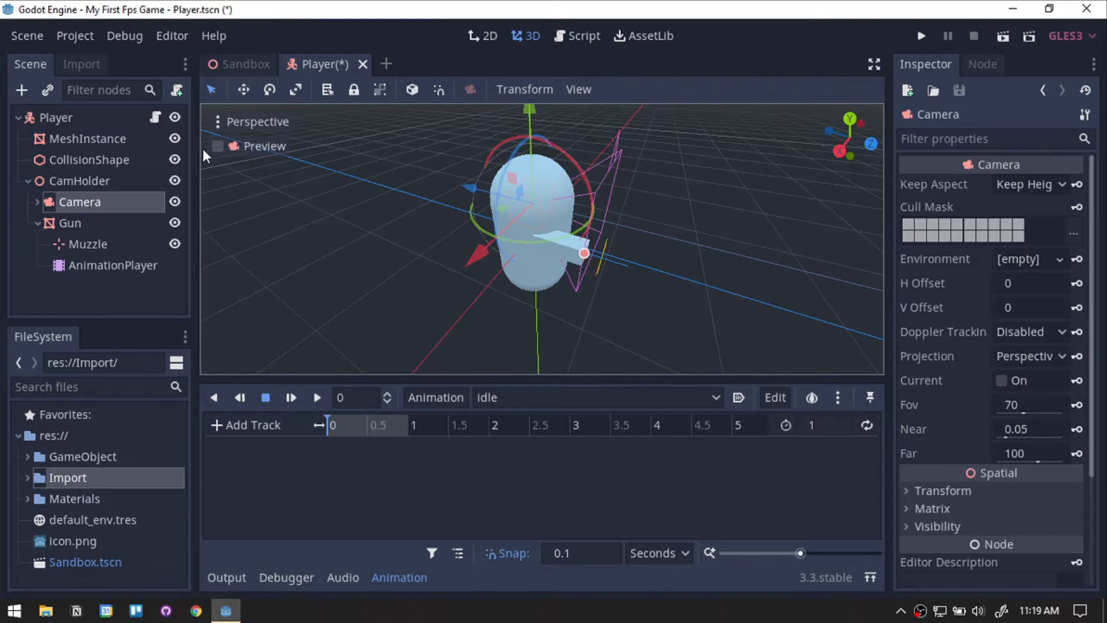
click(218, 146)
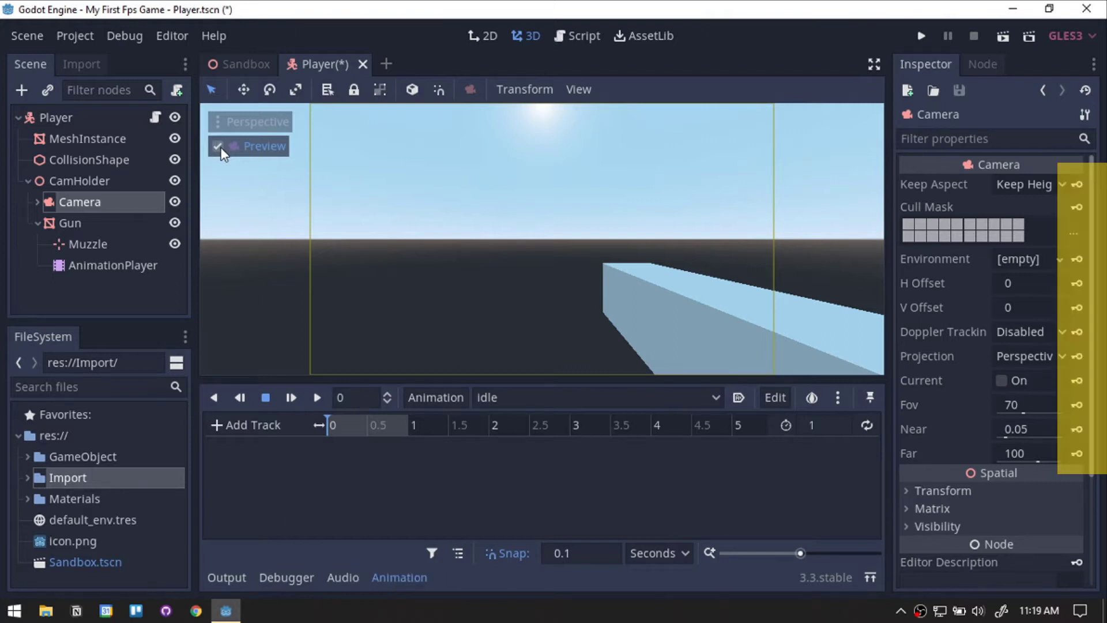
click(81, 222)
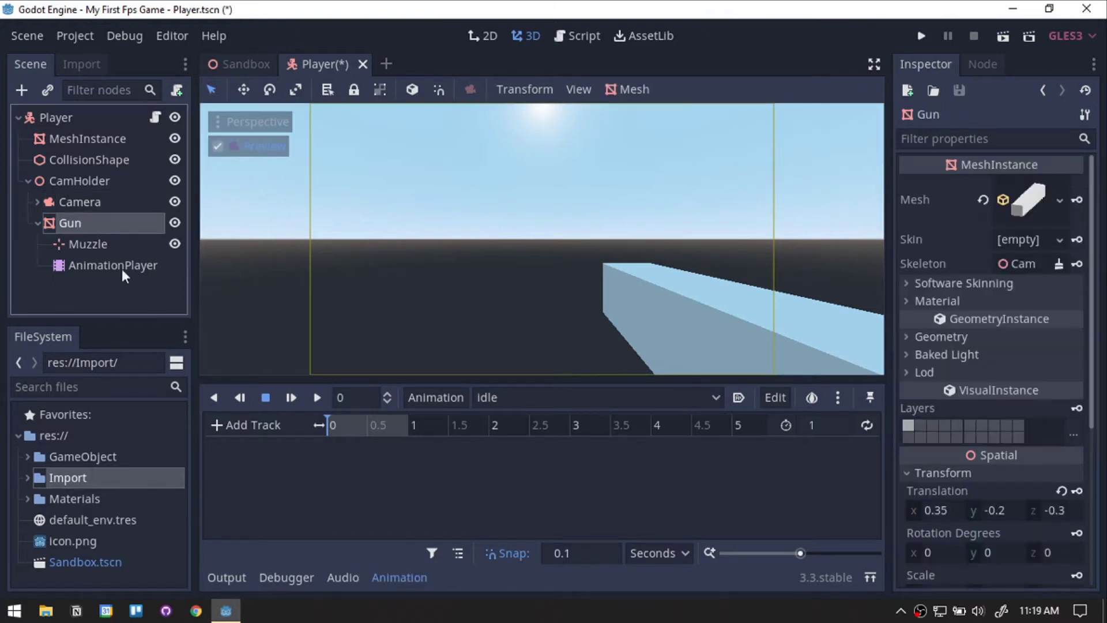
click(1077, 491)
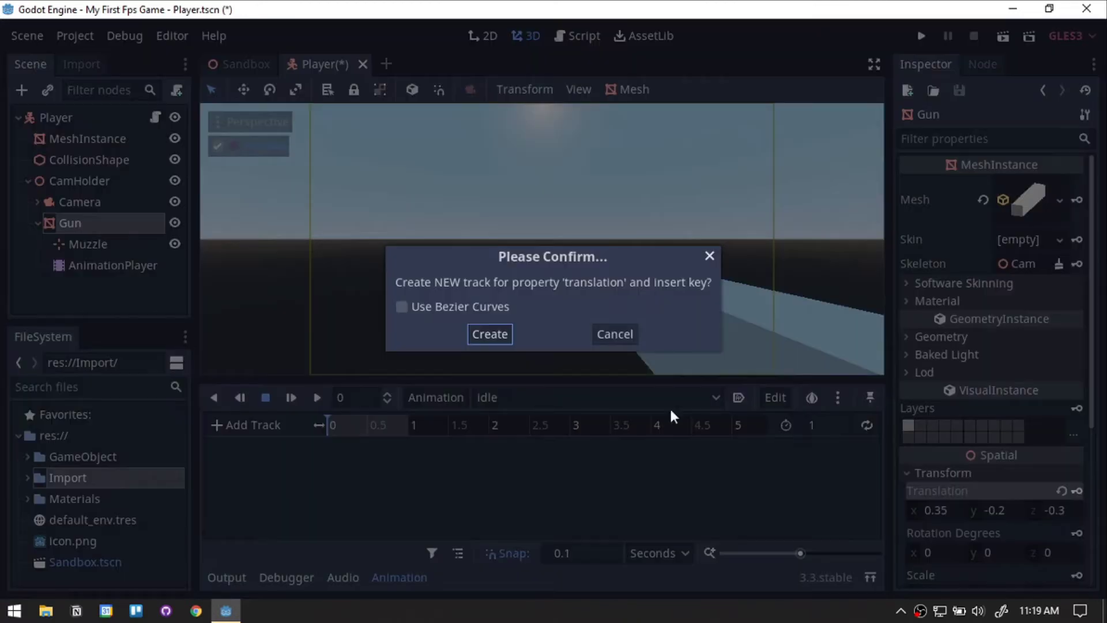
click(501, 339)
Step: Set Gun's y translation to -0.25 at 0.5 seconds in the Idle animation
click(362, 427)
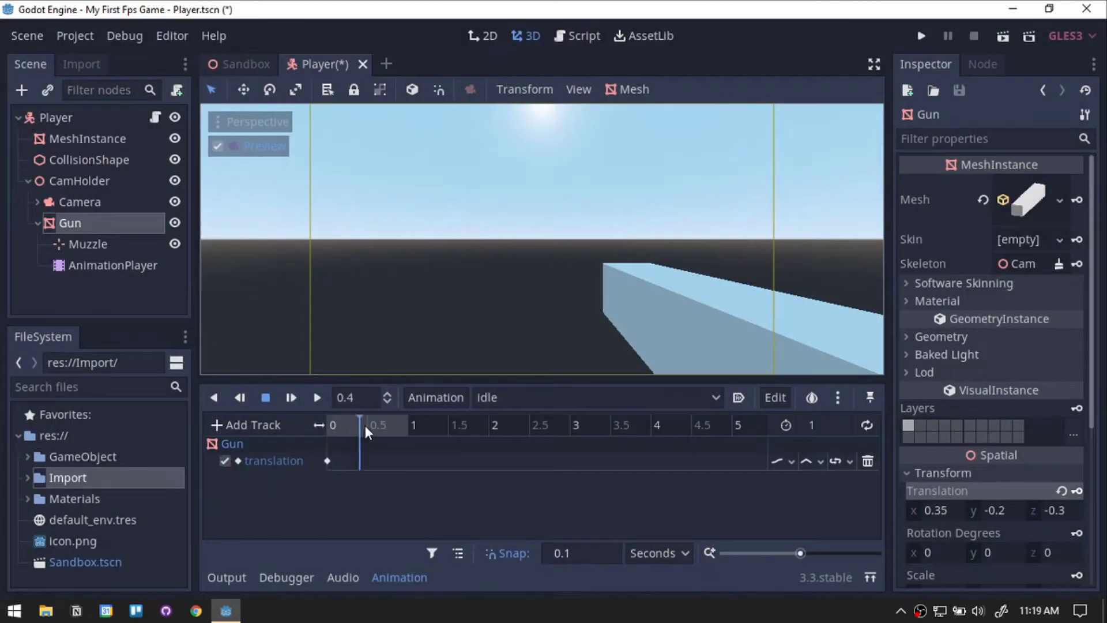
click(995, 510)
text(-0)
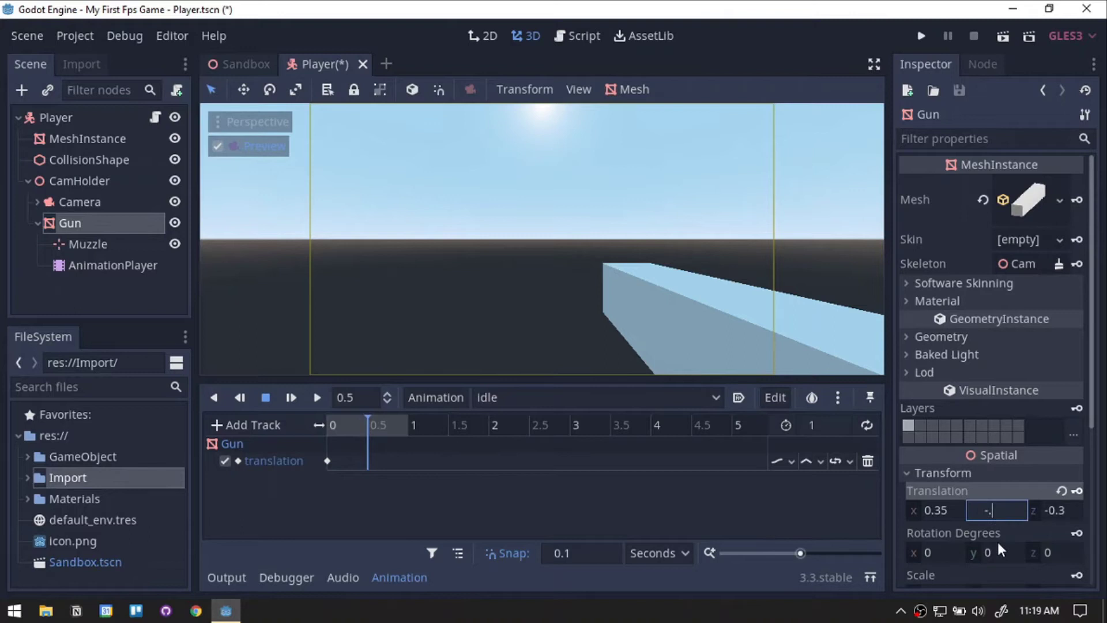
text(.25)
key(Return)
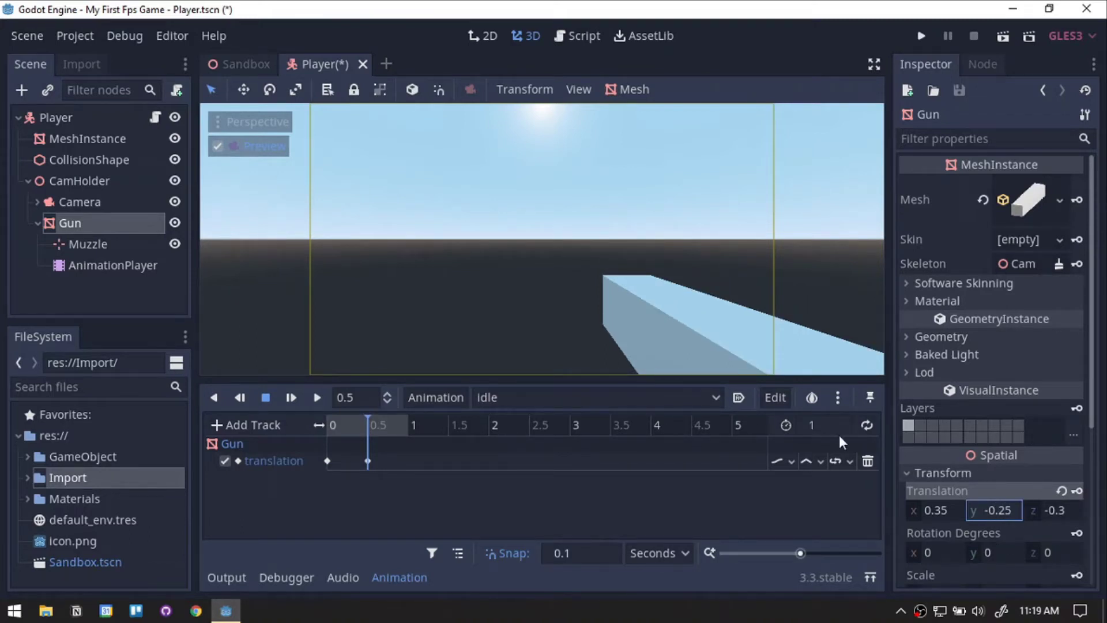
Step: Make the Idle animation loop and autoplay on load, then save the Player scene
click(867, 425)
click(317, 397)
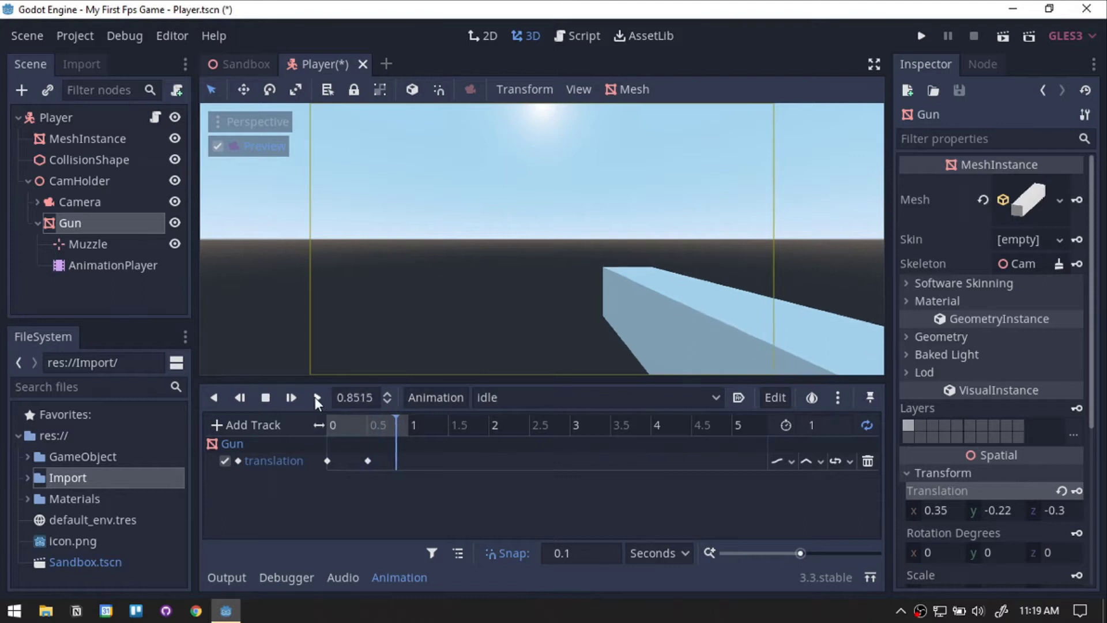
click(738, 397)
key(ctrl+s)
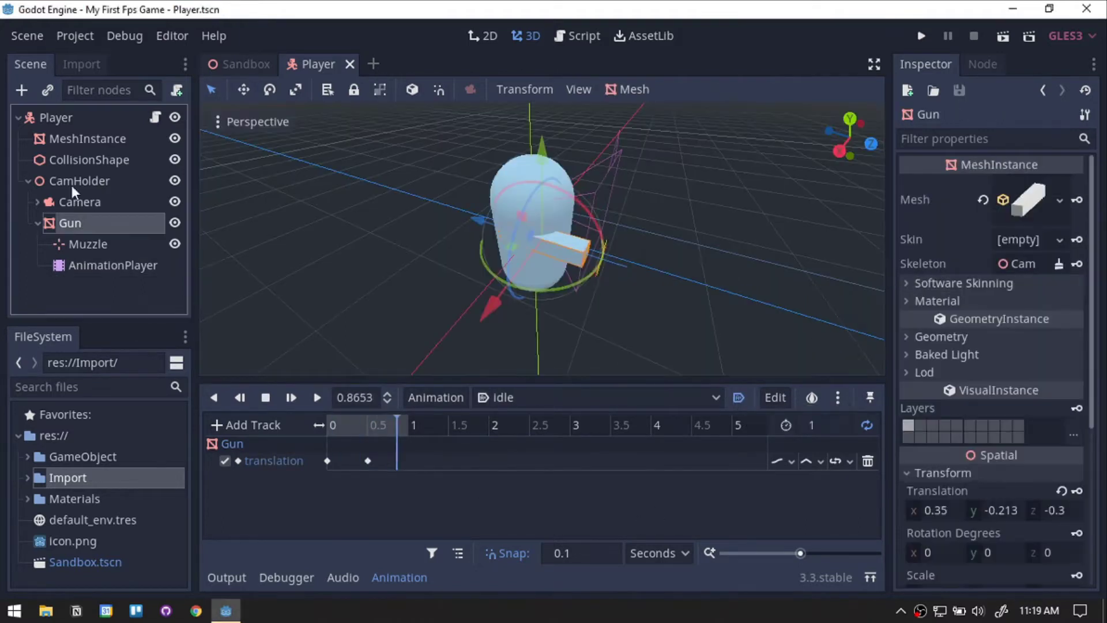
Step: Add a Particles node under Gun and rename it MuzzleFlash
click(24, 90)
text(partic)
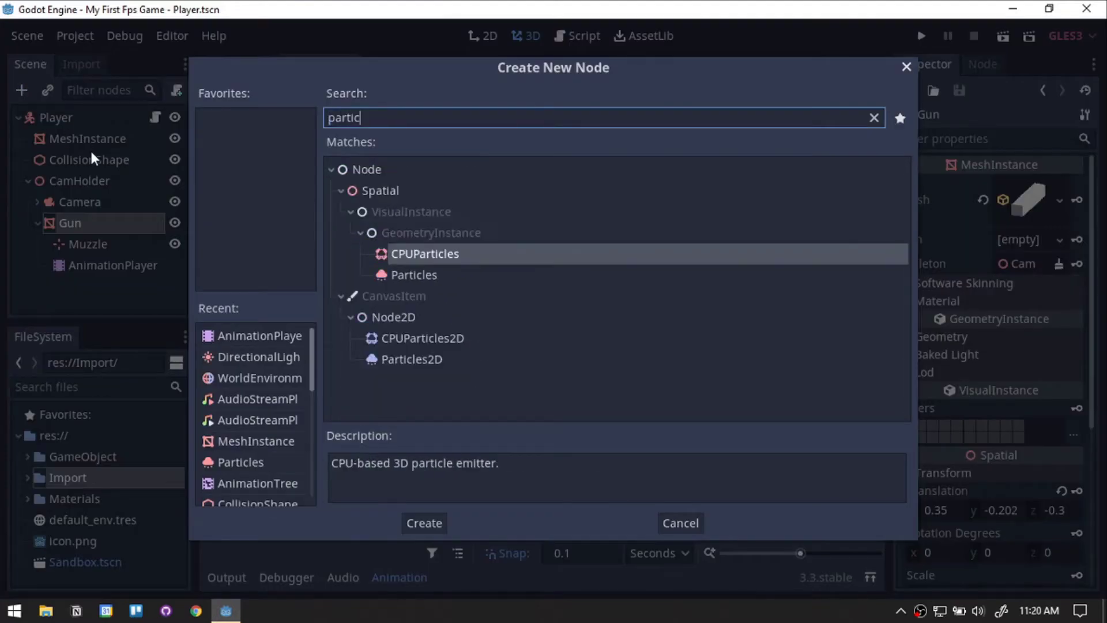
double_click(422, 273)
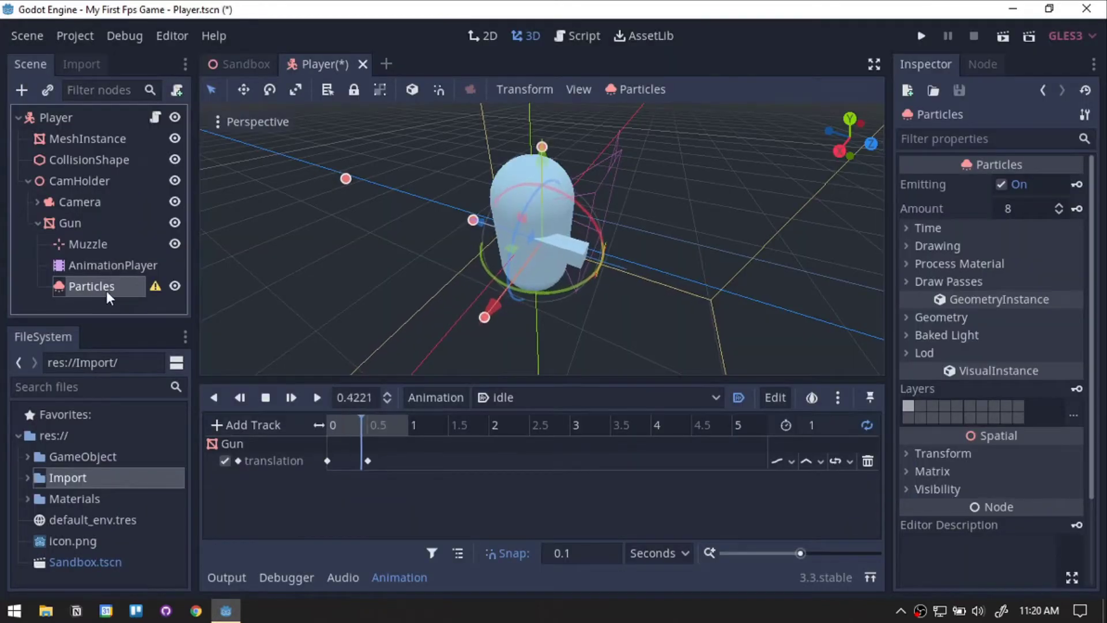
double_click(109, 288)
text(MuzzlePlash)
key(Return)
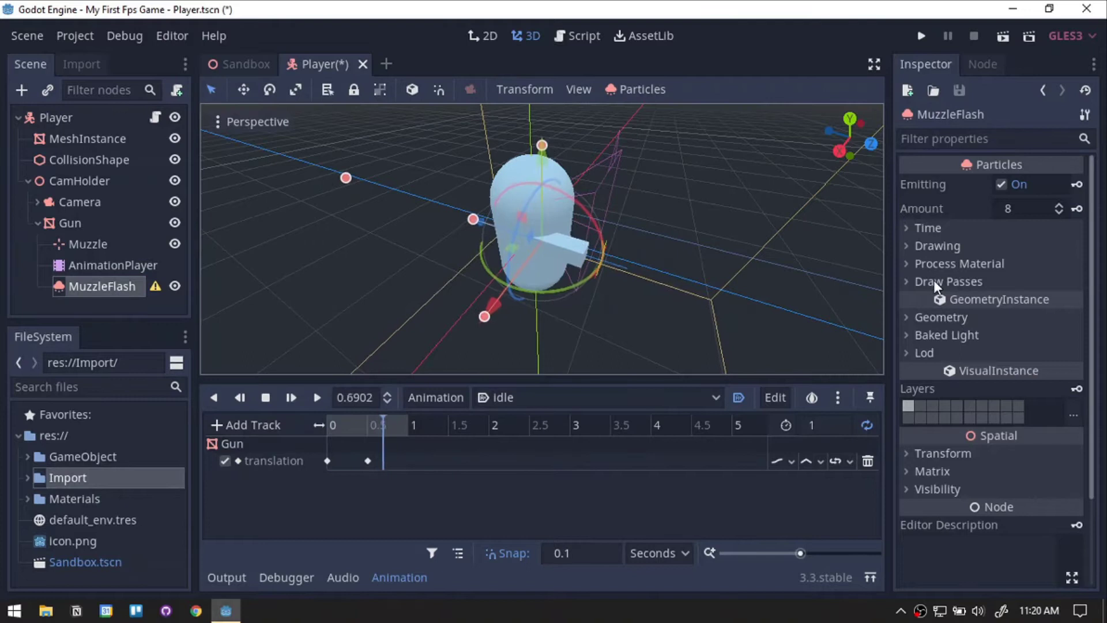
Step: Assign a new CubeMesh to draw pass 1 of the MuzzleFlash particles
click(933, 280)
click(1060, 326)
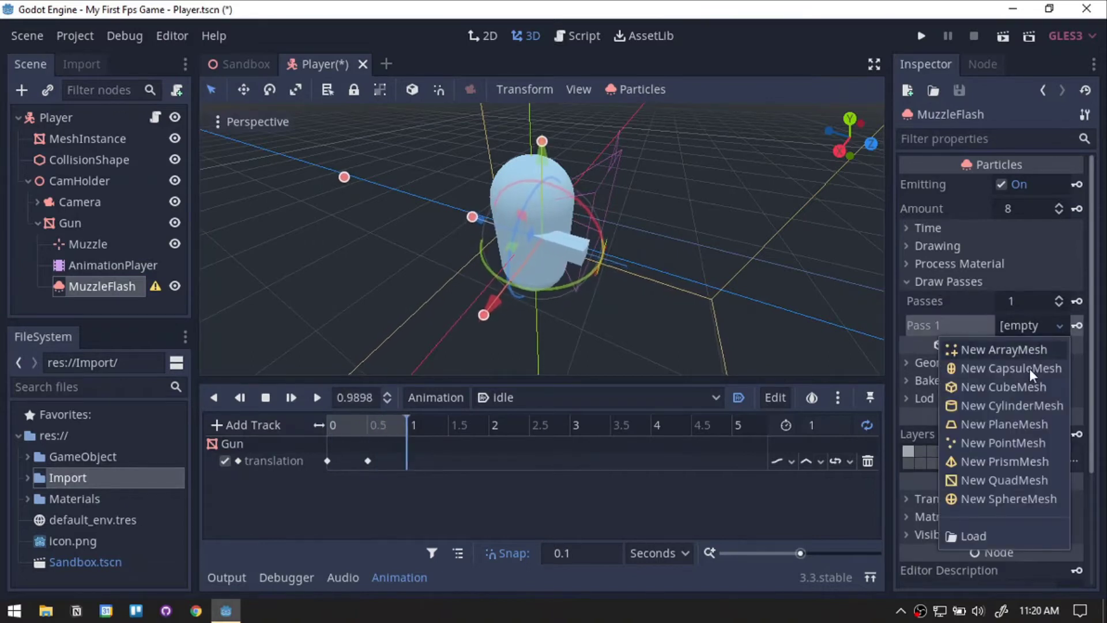
click(1022, 387)
Step: Give the draw pass cube mesh a new material with an orange albedo color
click(1027, 340)
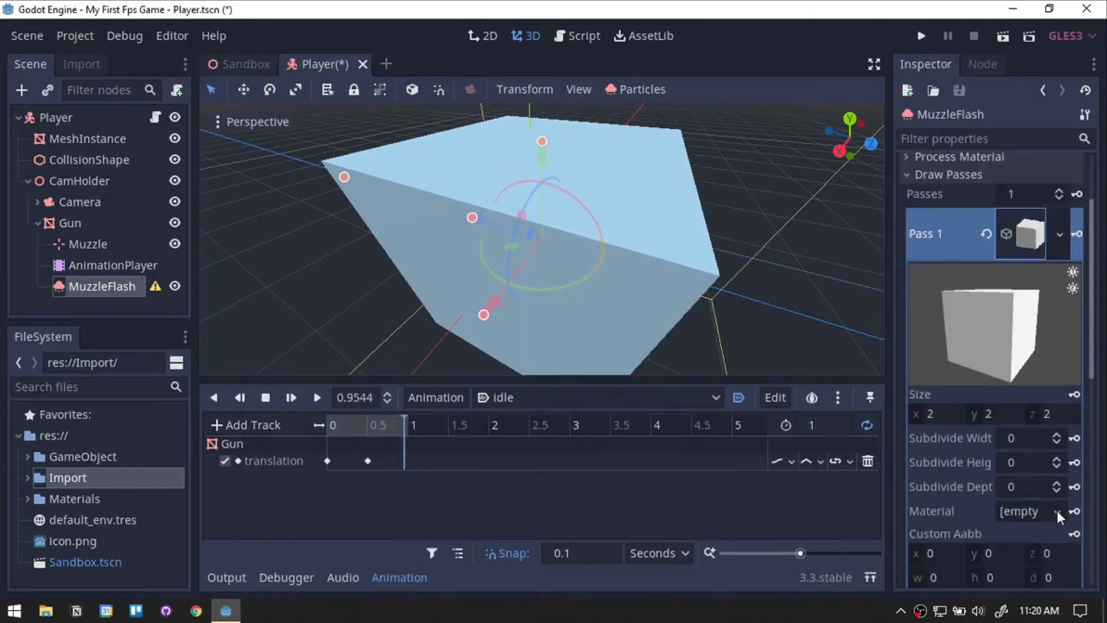
click(1032, 510)
click(1029, 531)
click(1026, 526)
click(1015, 359)
click(1036, 378)
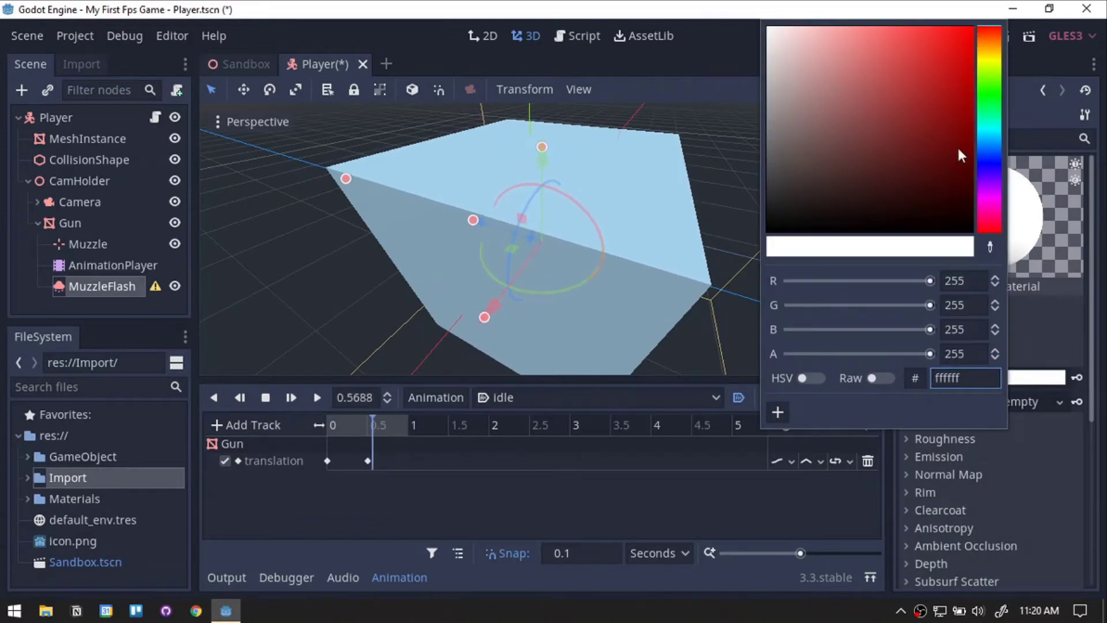
click(988, 44)
drag(960, 46, 993, 13)
click(1038, 91)
click(1042, 90)
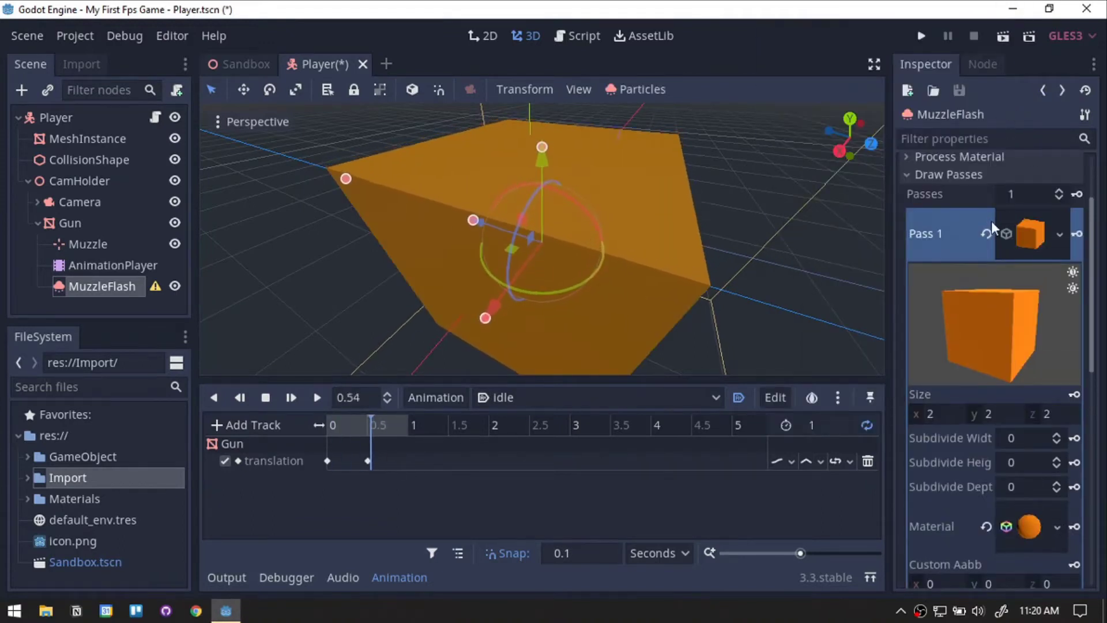
Step: Assign a new ParticlesMaterial as the process material of MuzzleFlash
click(931, 281)
click(941, 263)
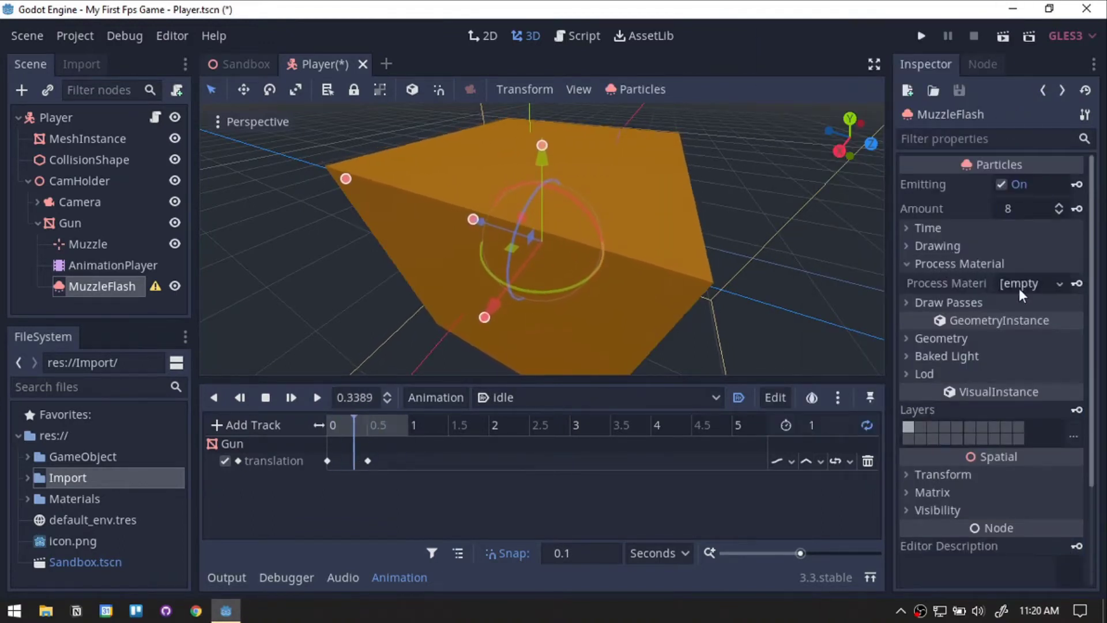
click(1059, 283)
click(1022, 325)
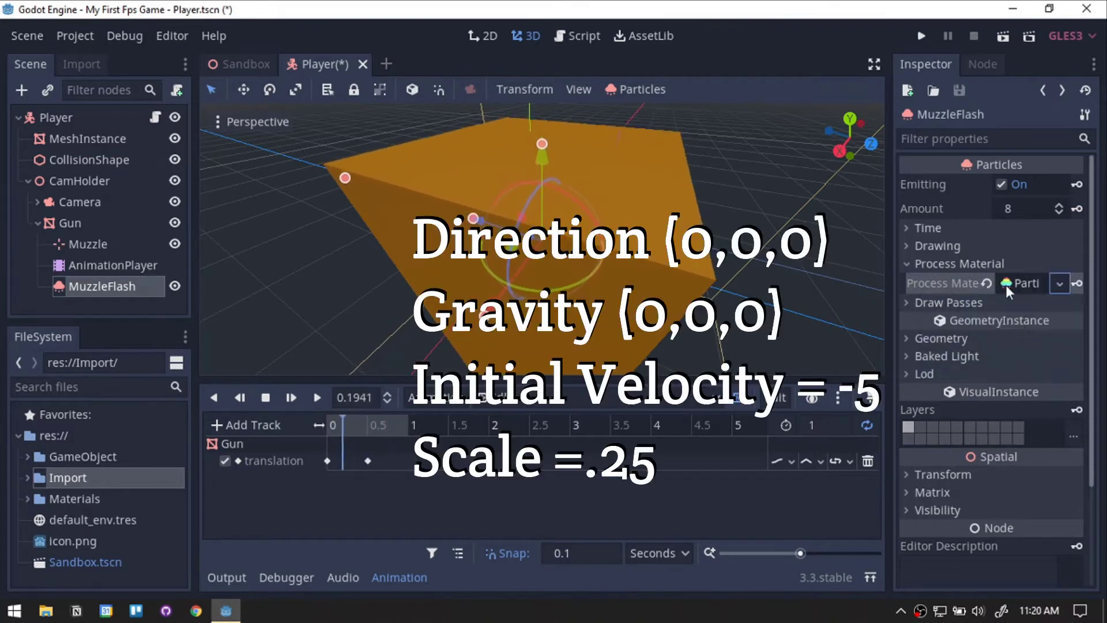
Step: Set both the direction and the gravity of the process material to 0, 0, 0
click(1017, 283)
click(948, 316)
click(953, 354)
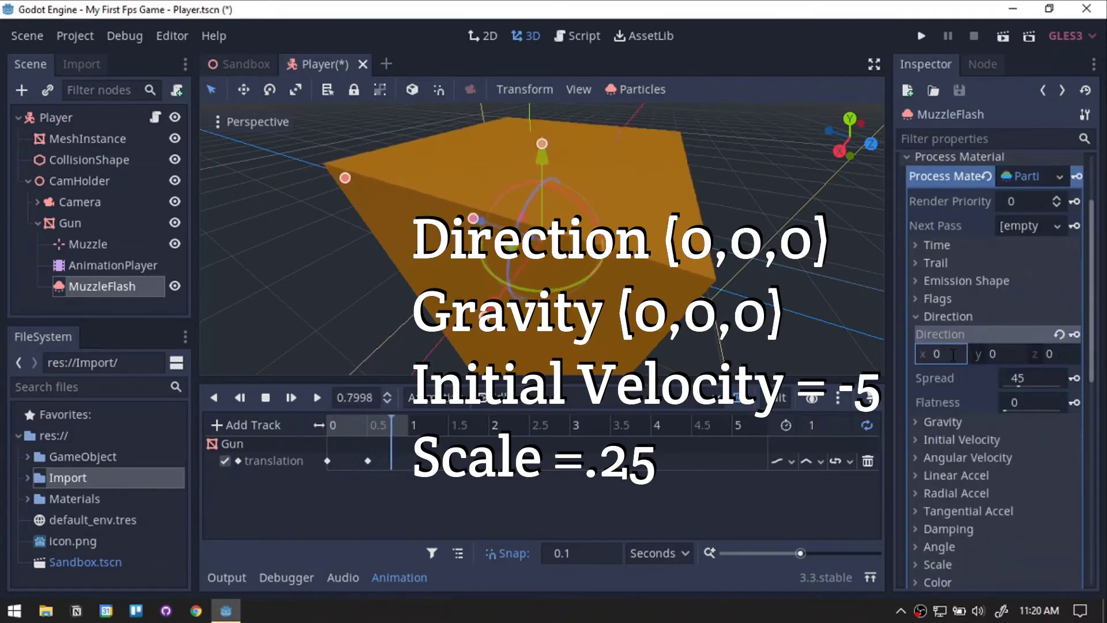
scroll(943, 358, down, 5)
click(943, 260)
click(1003, 297)
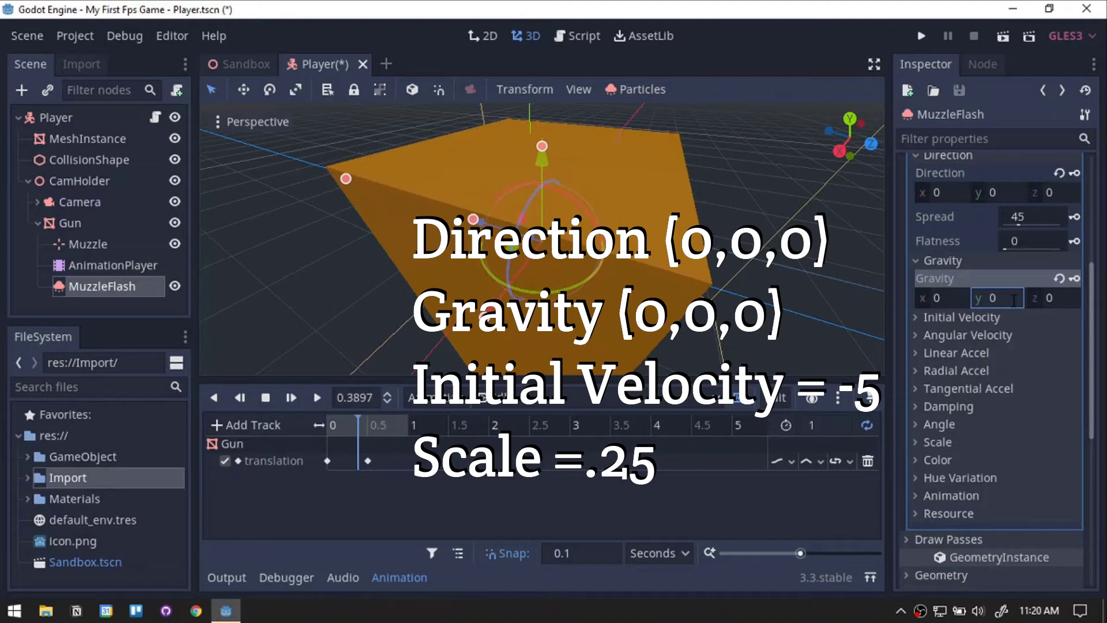
Step: Set the process material's initial velocity to -5 and its scale to 0.08
click(961, 317)
click(1032, 337)
text(-5)
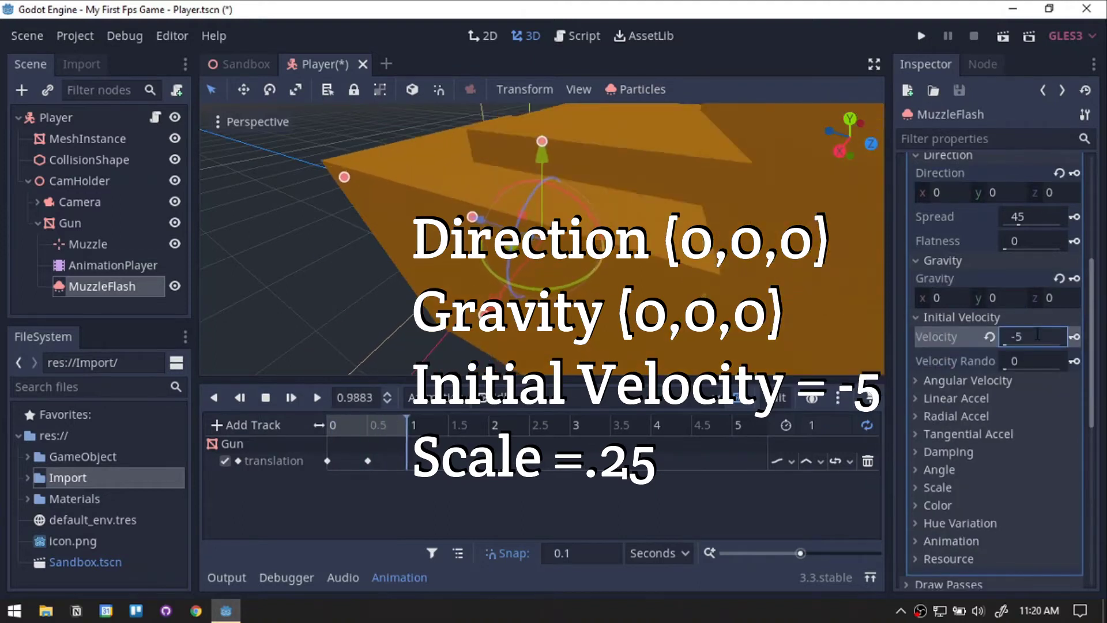
scroll(1015, 392, down, 1)
click(943, 439)
click(1023, 453)
text(0.08)
key(Return)
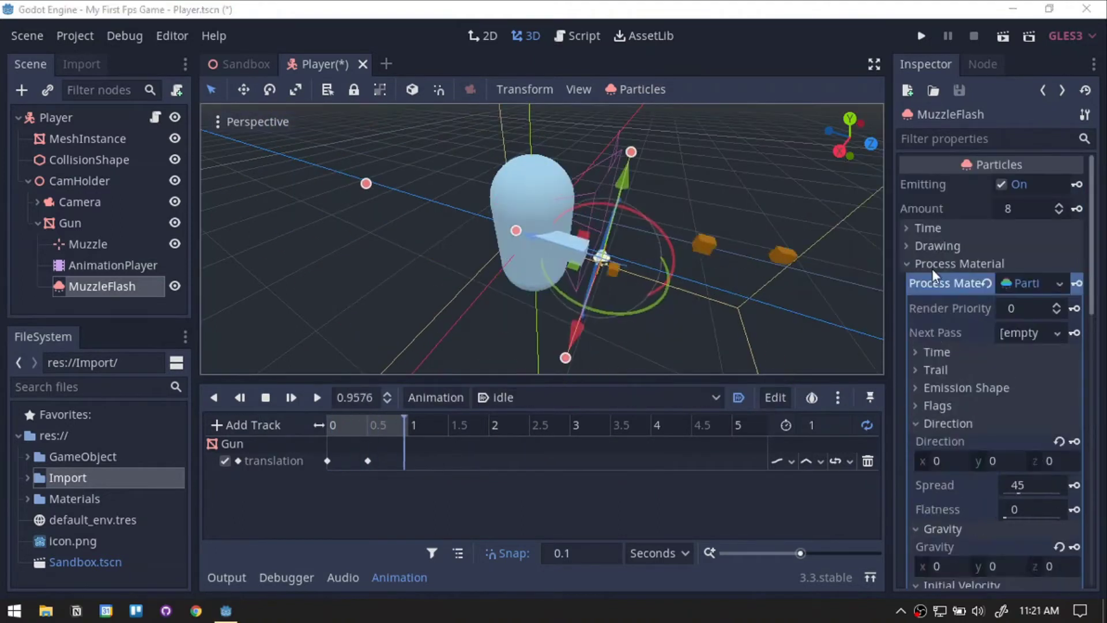
click(932, 264)
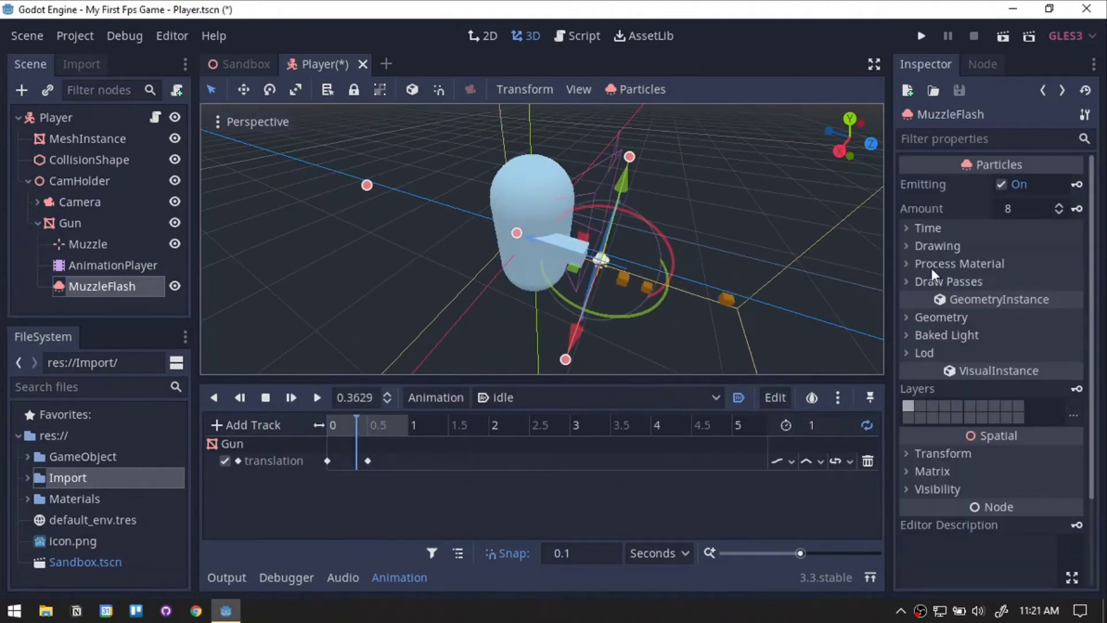
Step: Configure the MuzzleFlash timing with lifetime 0.2, One Shot on and explosiveness 1
click(936, 229)
click(1015, 247)
text(0.2)
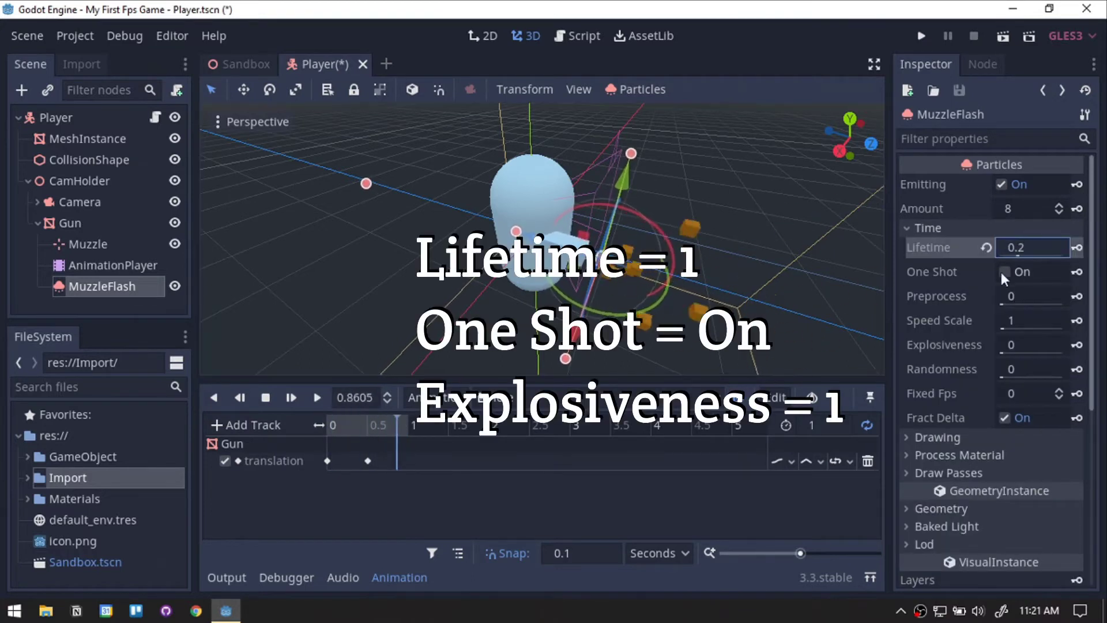
click(1021, 271)
click(1032, 344)
text(1)
key(Return)
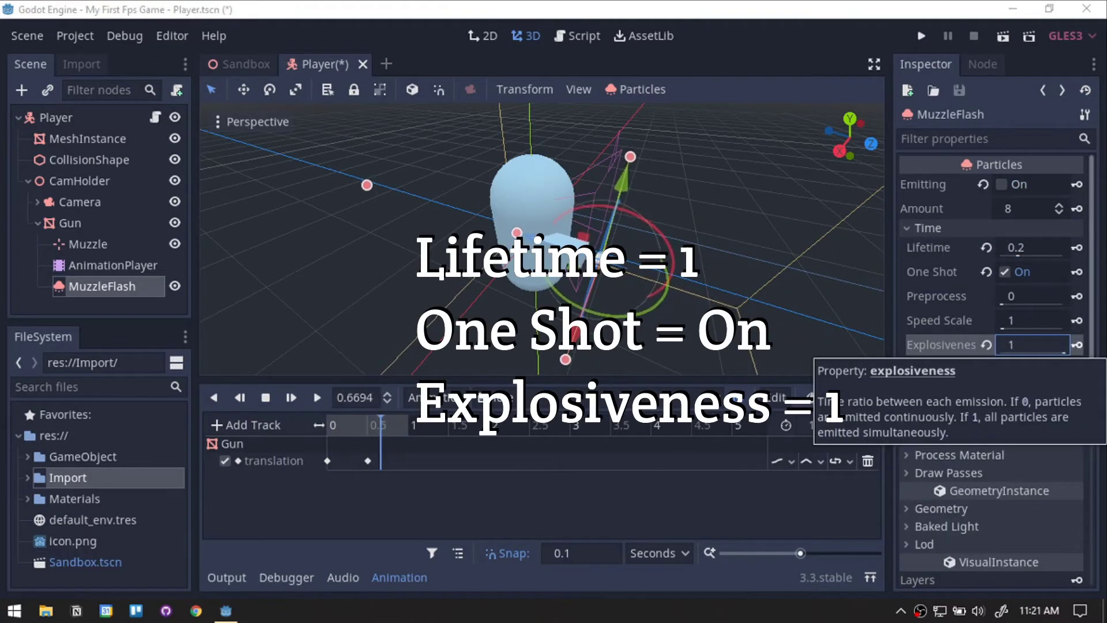
Step: Add the line "onready var muzzleFlash=$CamHolder/Gun/MuzzleFlash" below the bullet variable in the Player script
click(155, 119)
scroll(501, 271, up, 10)
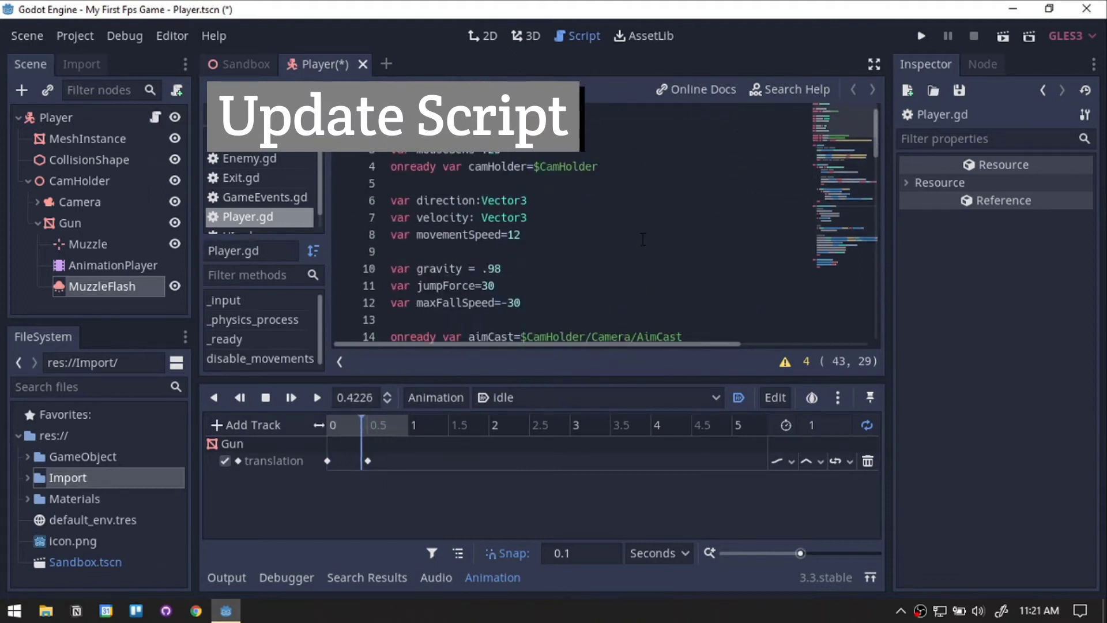
click(441, 284)
key(Return)
key(Return)
key(Up)
text(onready var muzzleFlash=$CamHolder/Gun/MuzzleFlash)
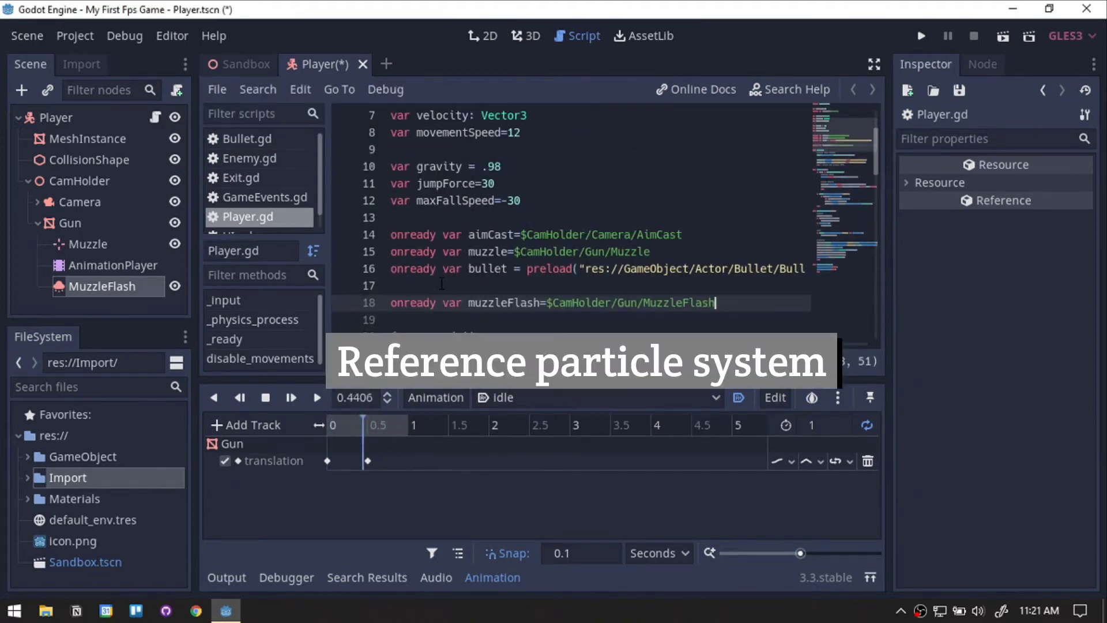
Step: Add "muzzleFlash.emitting=true" after the newBullet.look_at line in the shoot input block
scroll(621, 310, down, 1)
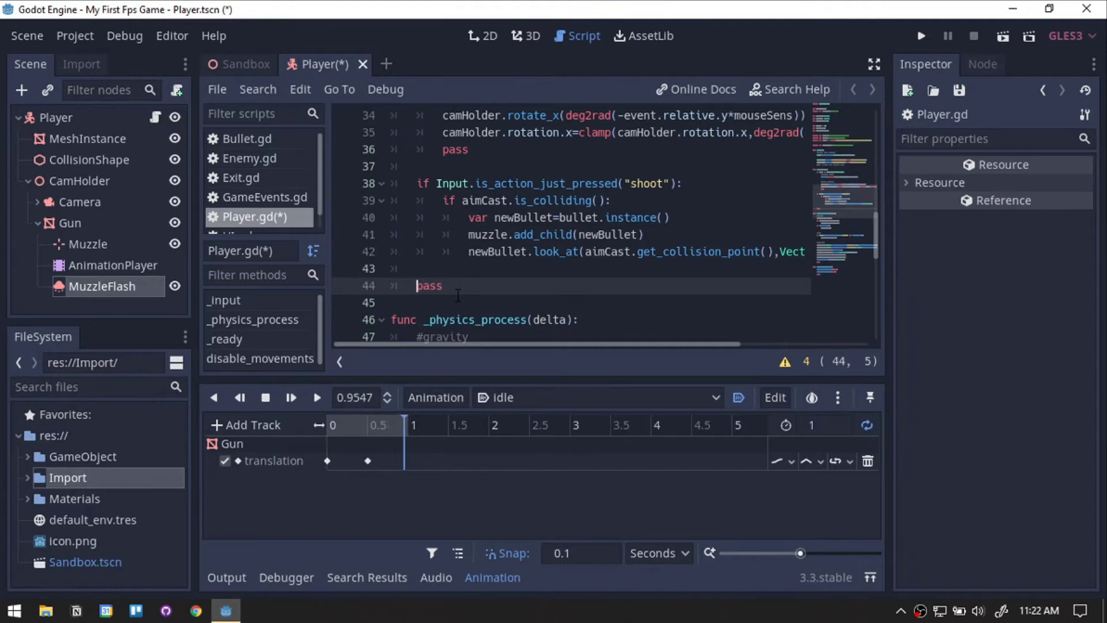
key(Up)
key(Tab)
key(Tab)
text(muzzleFlash.emitting=true)
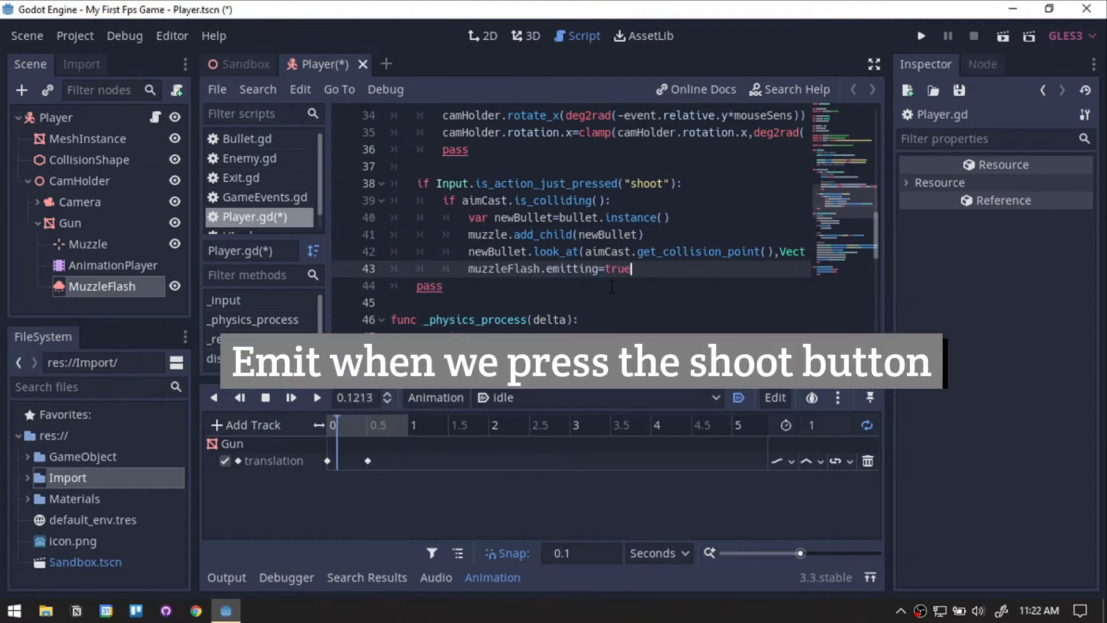
Step: Run the project to test the muzzle flash when shooting
key(F5)
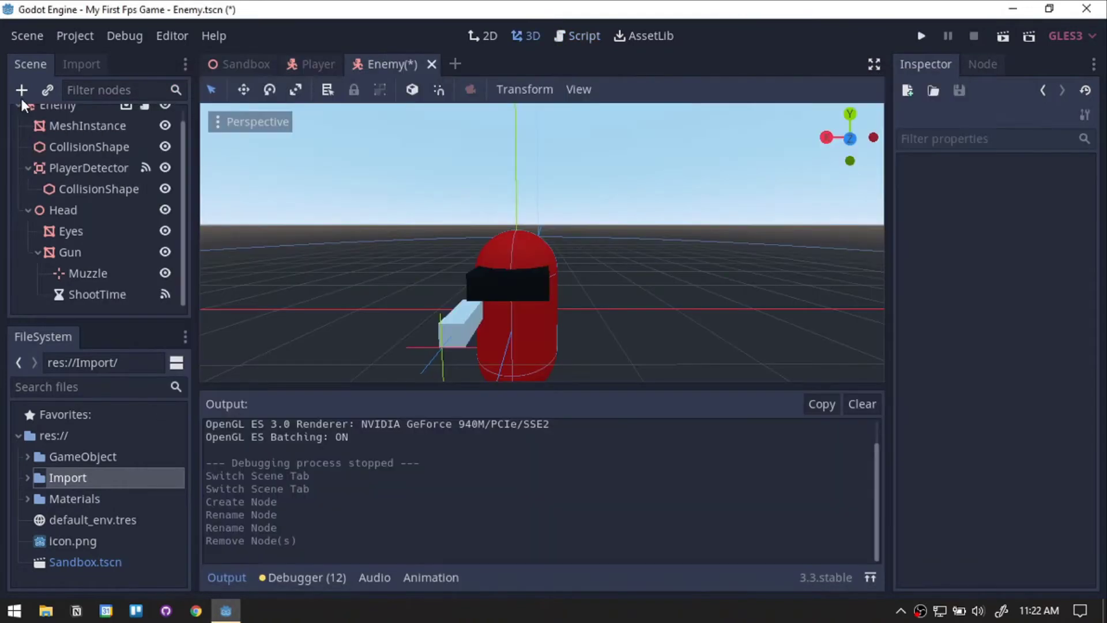
Step: Add a MeshInstance node to the Enemy scene and rename it "notifier"
click(22, 96)
text(mesh)
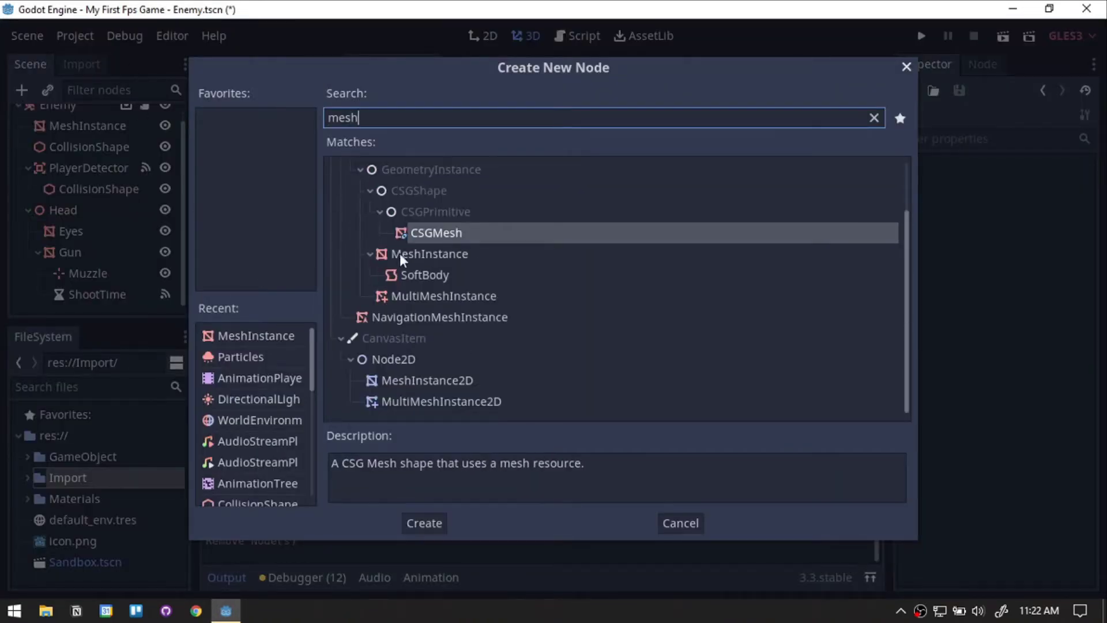
double_click(400, 254)
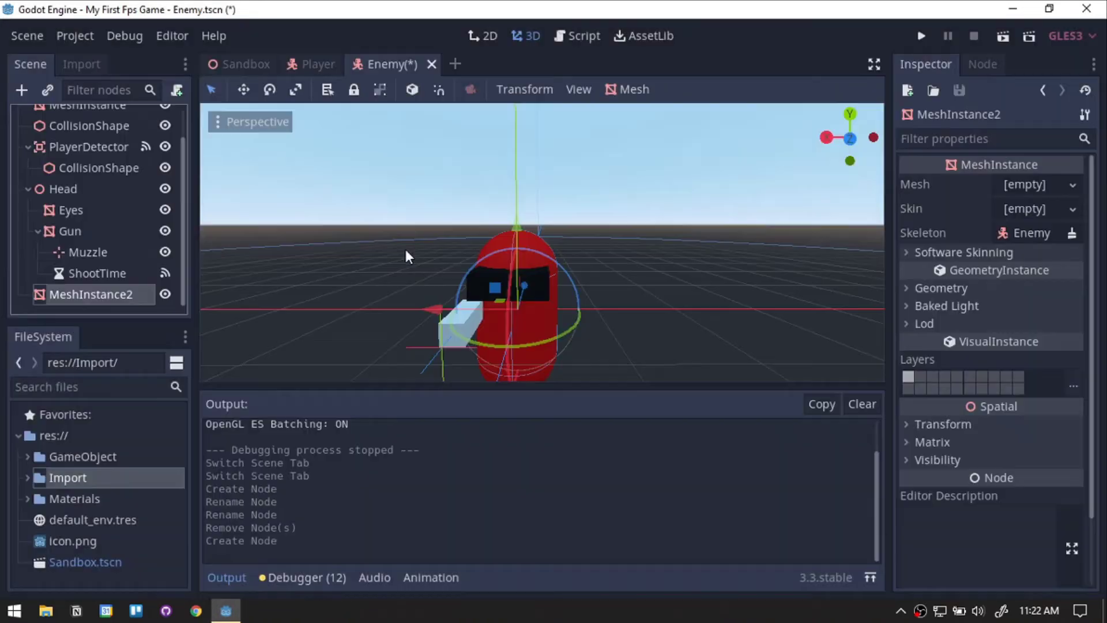
key(F2)
text(notifier)
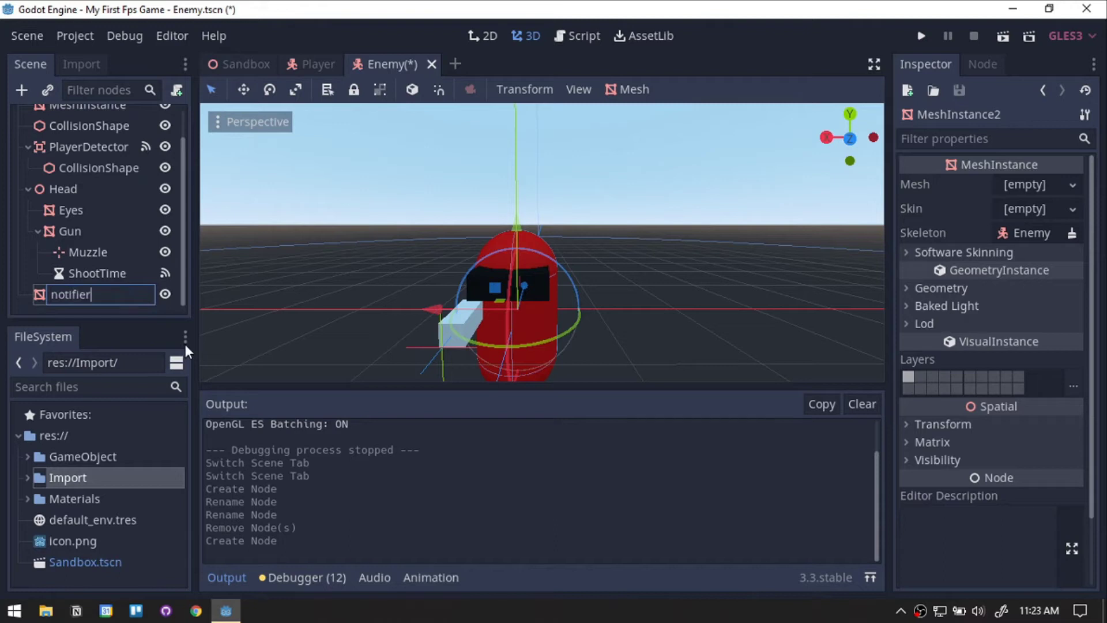
key(Return)
Step: Give the notifier a CubeMesh sized 0.25 x 0.5 x 0.25 and raise it above the enemy's head
click(1072, 185)
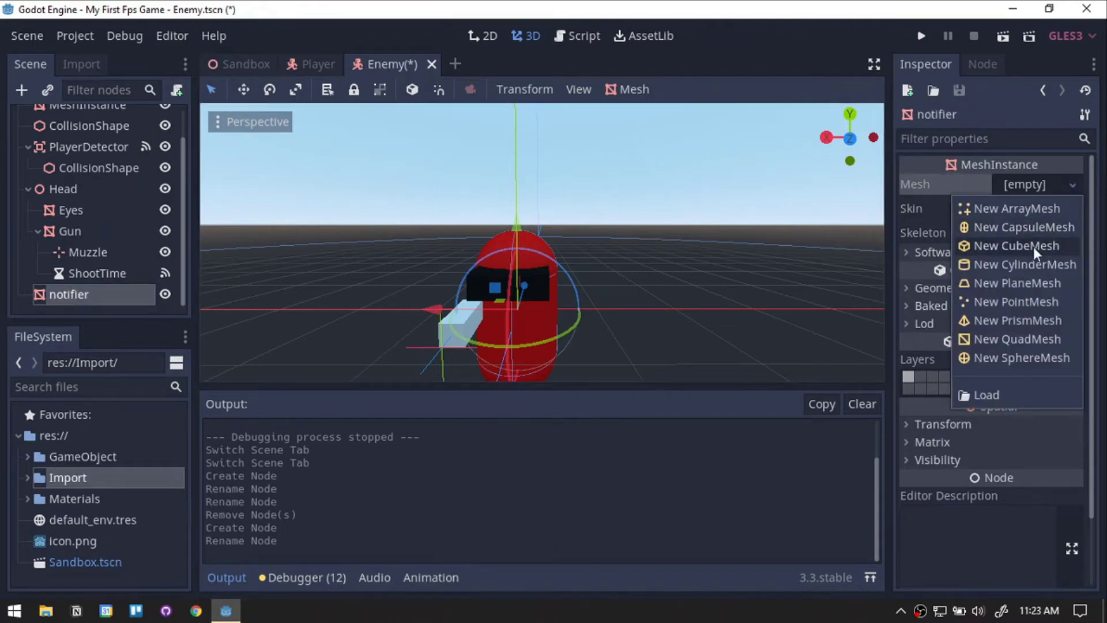
click(1016, 246)
click(933, 381)
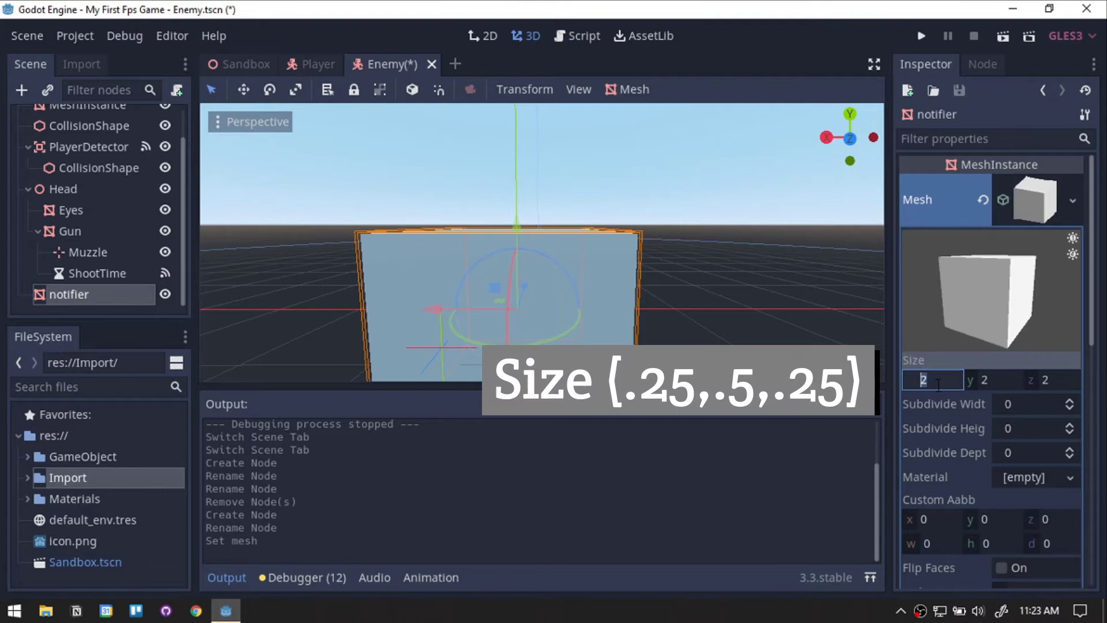
text(.25)
key(Return)
click(989, 381)
text(.5)
click(1050, 380)
text(.25)
key(Return)
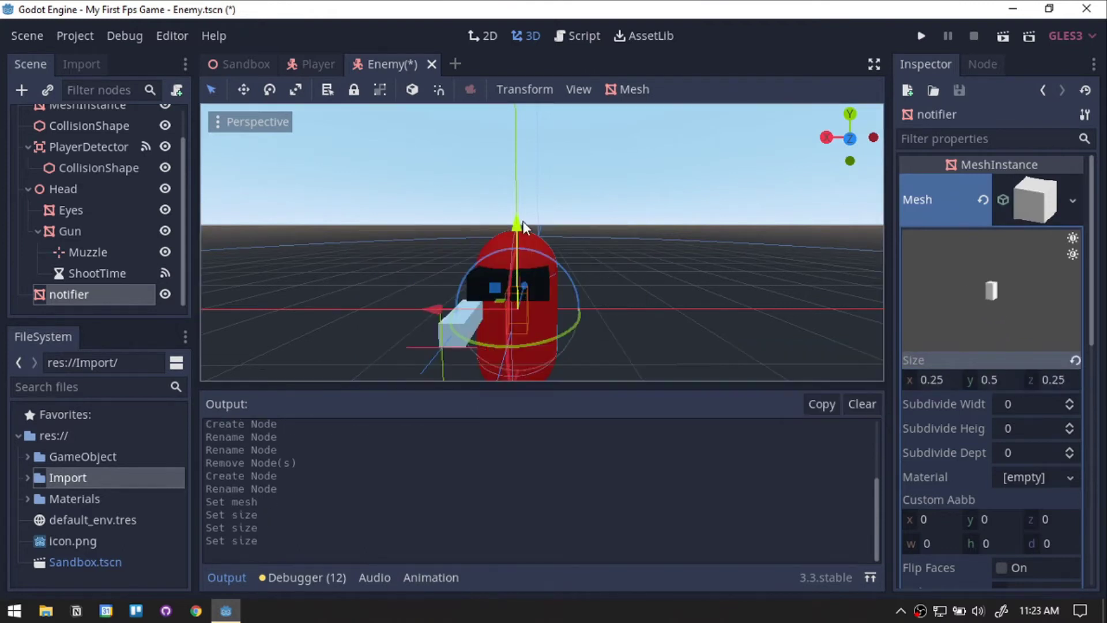
drag(522, 220, 512, 90)
Step: Apply a new SpatialMaterial with a red (ff0000) albedo colour to the notifier's mesh and hide the notifier
click(1018, 477)
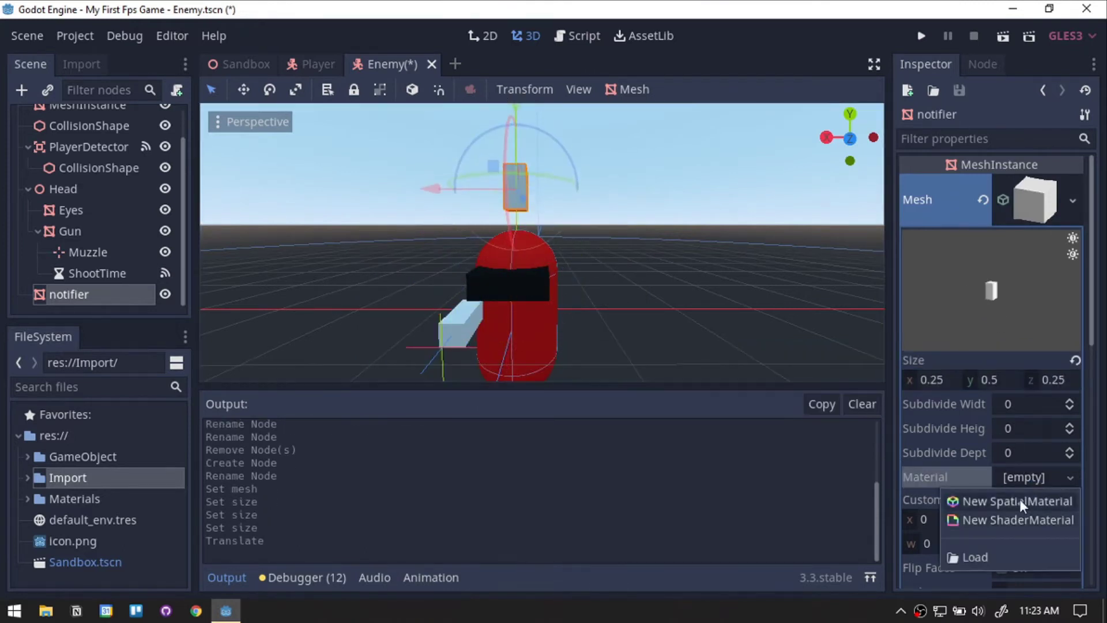
click(1020, 499)
click(950, 358)
click(1044, 378)
drag(957, 40, 967, 22)
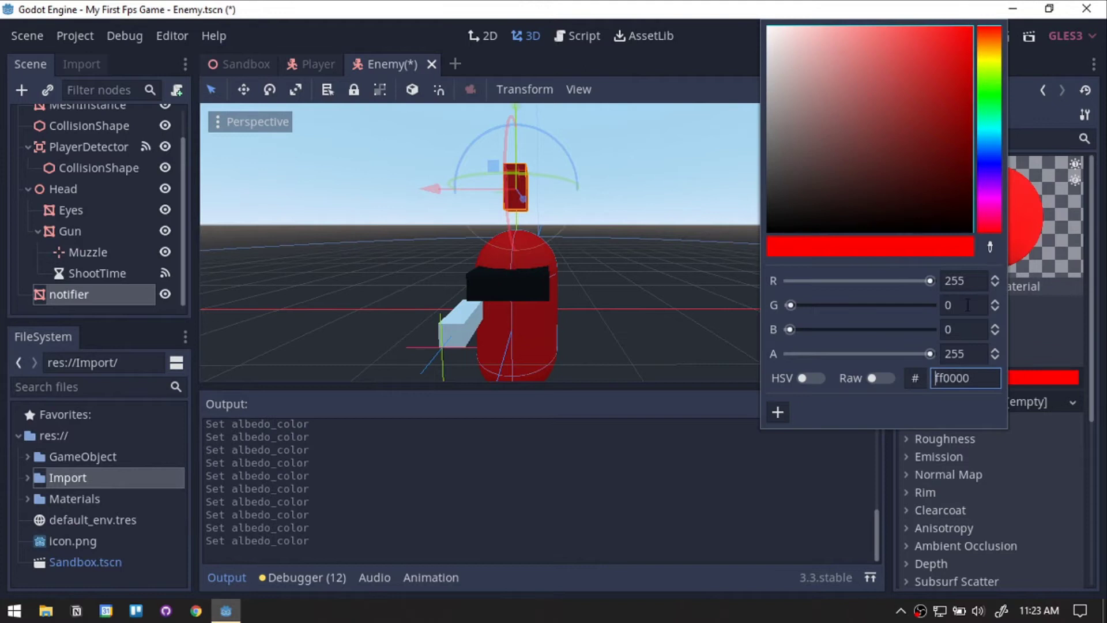
click(165, 294)
click(165, 294)
Step: Add the line "onready var notifier=$notifier" below the bullet variable in the Enemy script
scroll(150, 164, up, 1)
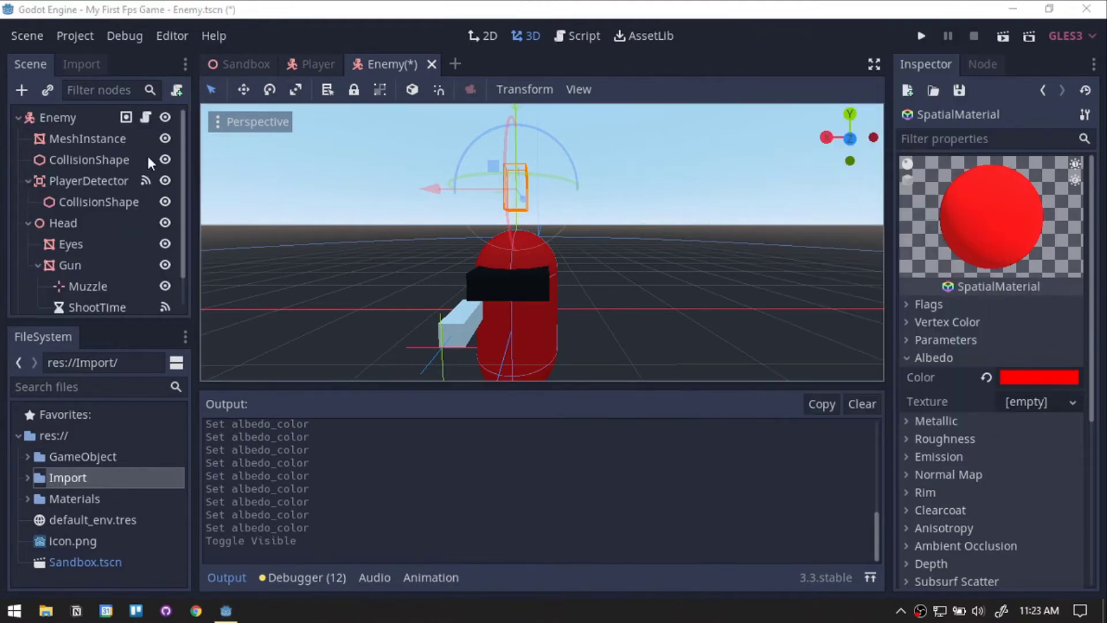
click(147, 117)
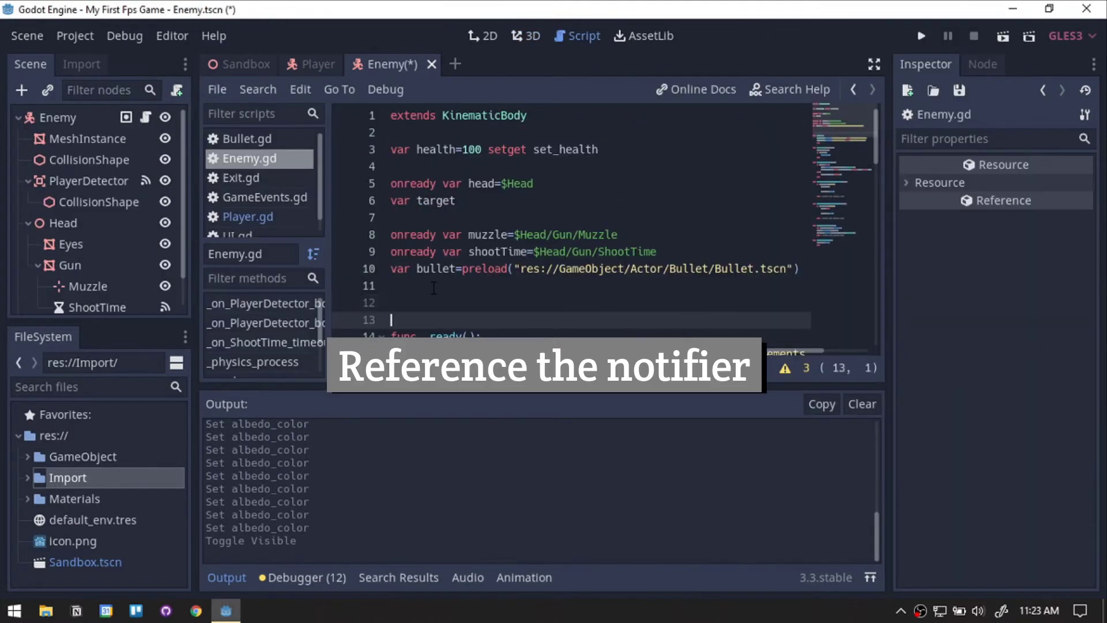
text(onready var notifier=$notifier)
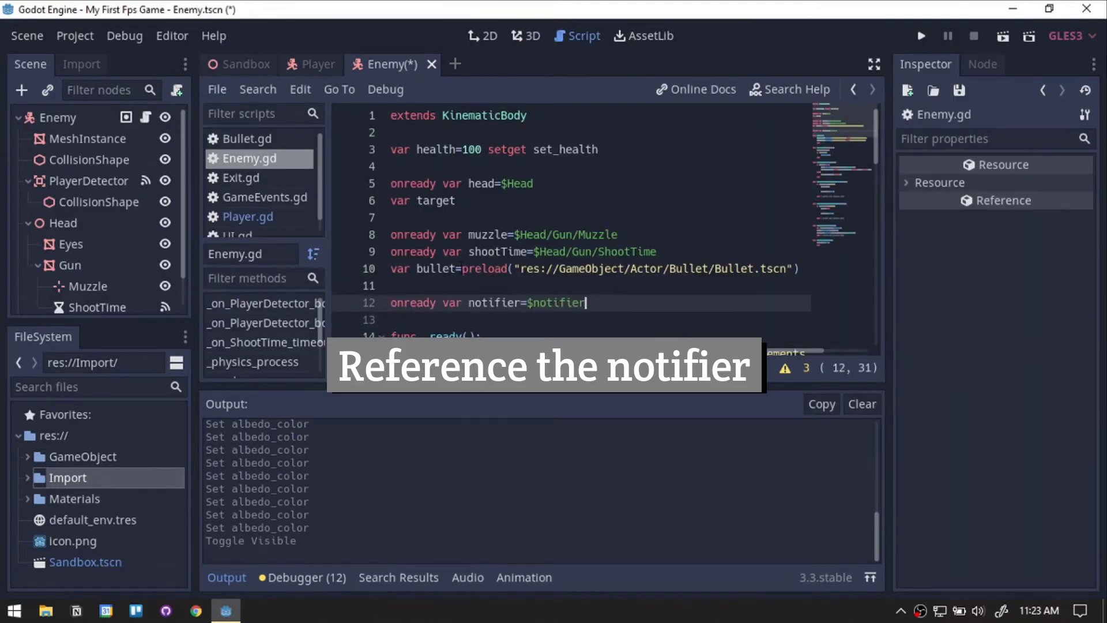
Step: Add "notifier.visible=true" after shootTime.start() in _on_PlayerDetector_body_entered and "notifier.visible=false" after shootTime.stop() in _on_PlayerDetector_body_exited
scroll(517, 290, down, 9)
click(516, 287)
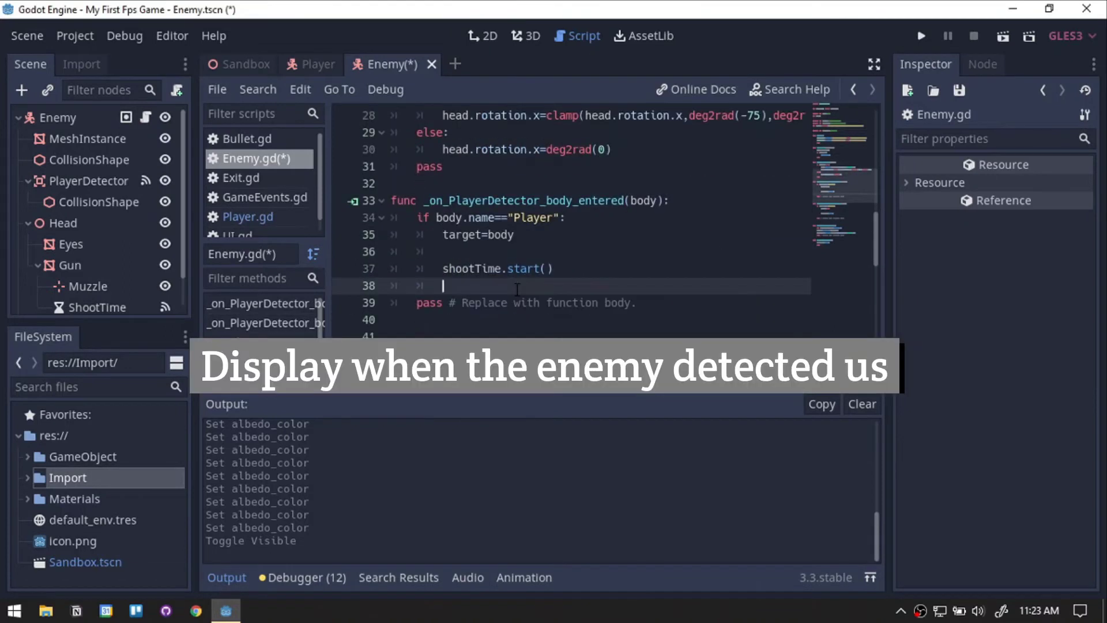
key(Return)
text(notifier.visible=true)
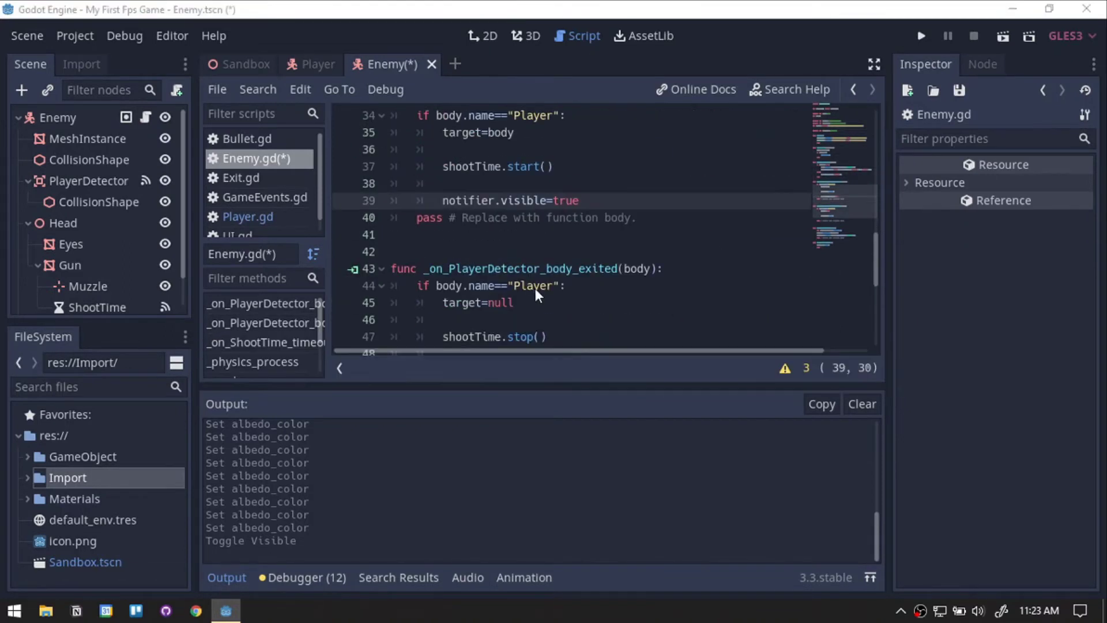
text(notifier.visible=false)
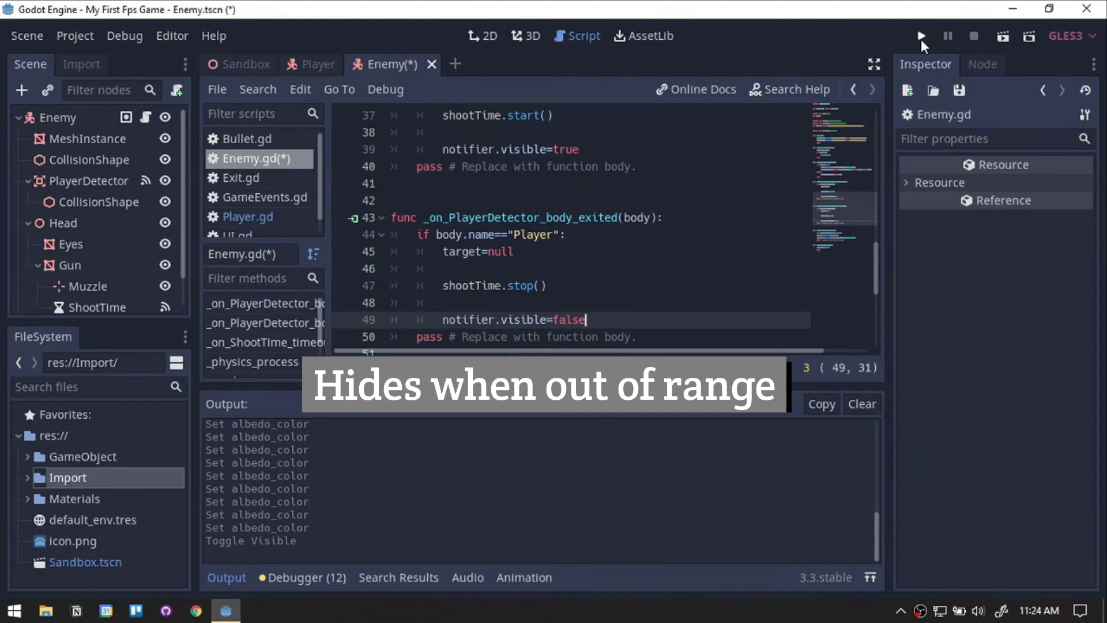
Step: Create a new scene with a Particles root node named "DeathEffect"
key(ctrl+n)
click(112, 210)
text(particl)
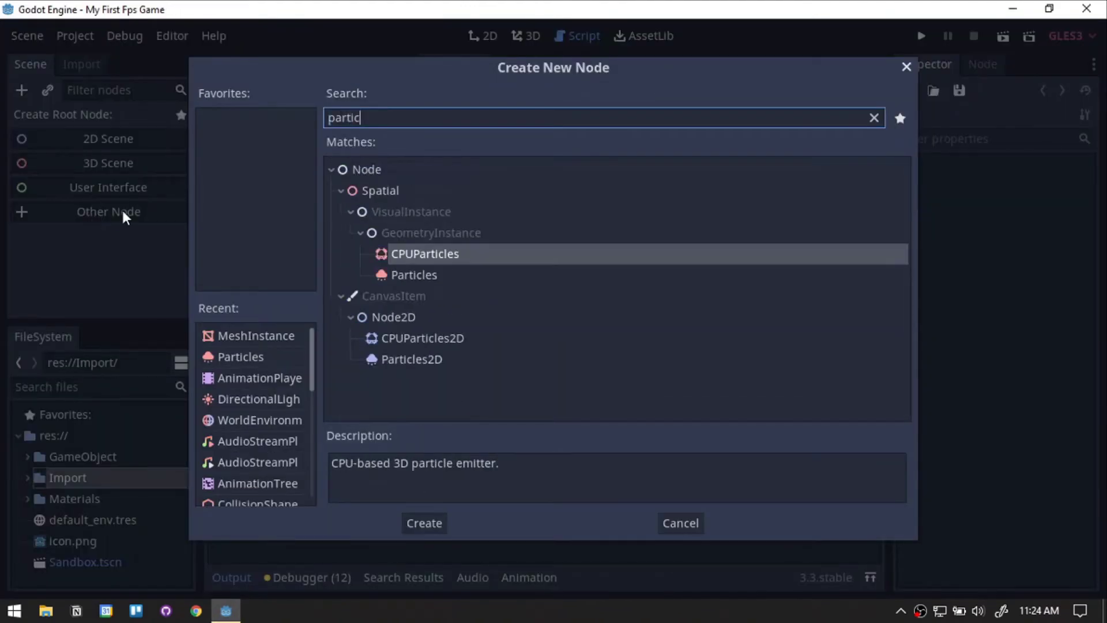
double_click(398, 358)
double_click(62, 119)
text(DeathEf)
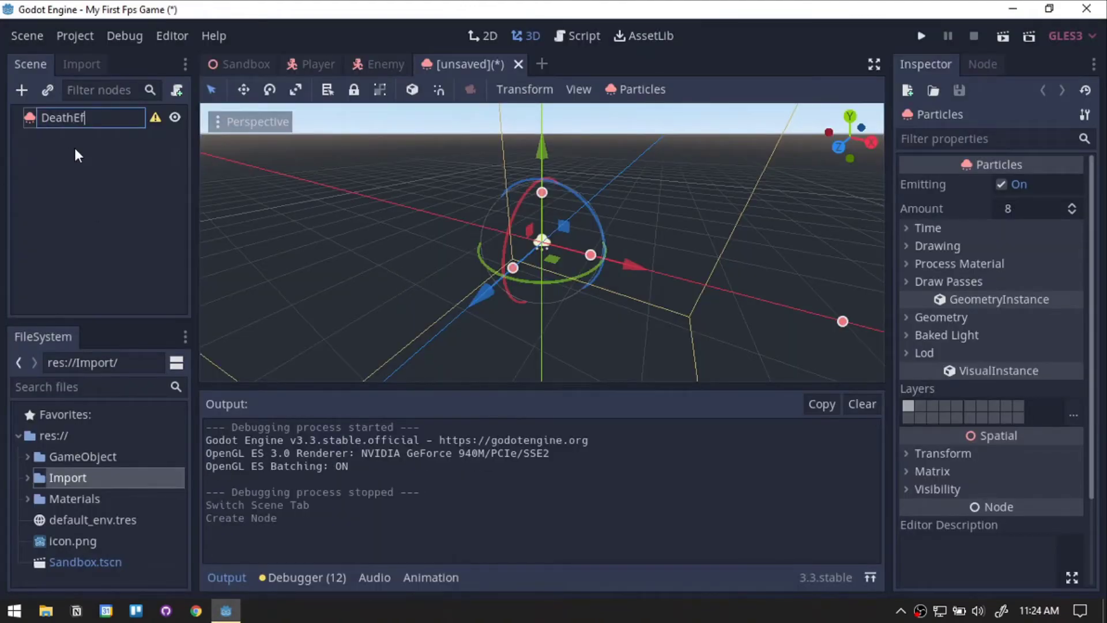
text(fect)
key(Return)
Step: Set DeathEffect's draw pass 1 to a SphereMesh with a new SpatialMaterial whose albedo colour is red (ff0000)
click(948, 282)
click(1071, 325)
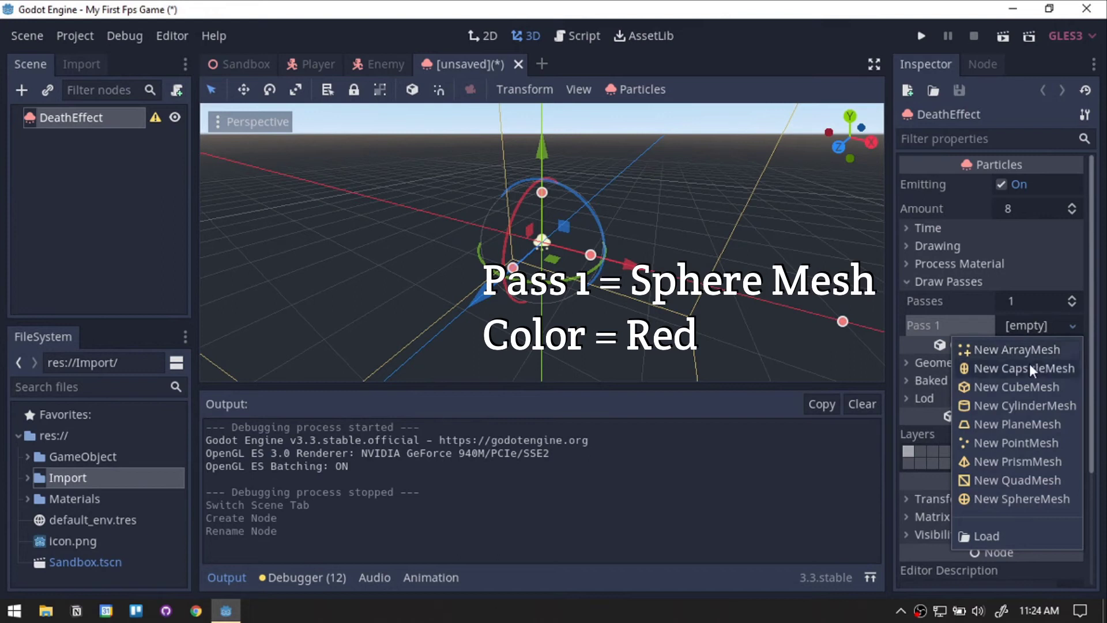
click(1021, 499)
click(1038, 346)
scroll(1015, 473, down, 3)
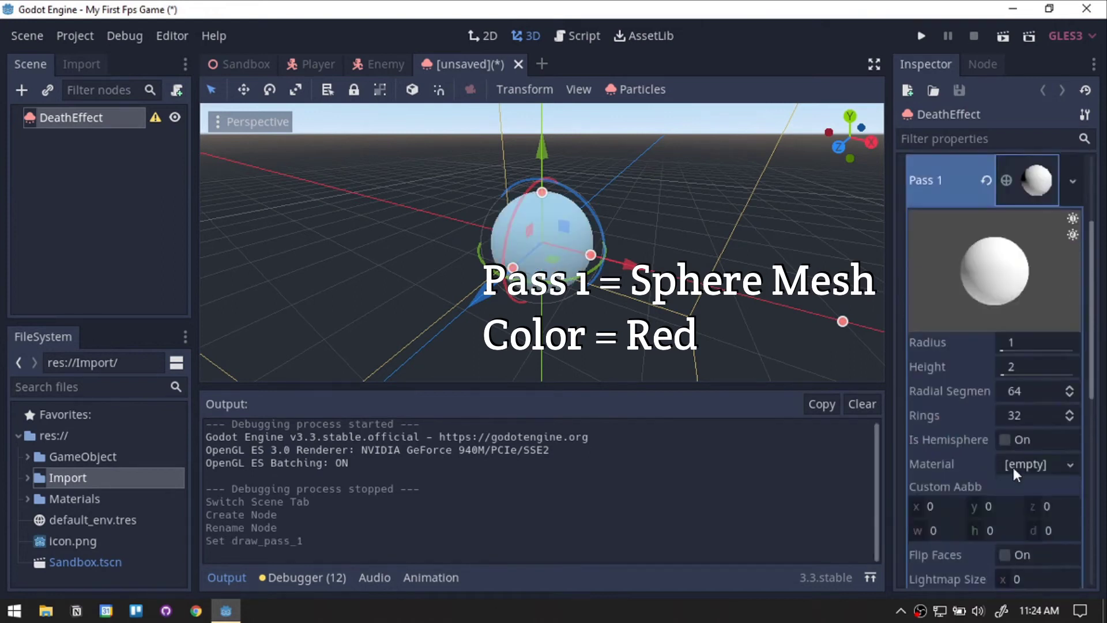
click(1014, 468)
click(1015, 488)
click(1024, 478)
click(940, 361)
click(1019, 372)
drag(934, 69, 977, 2)
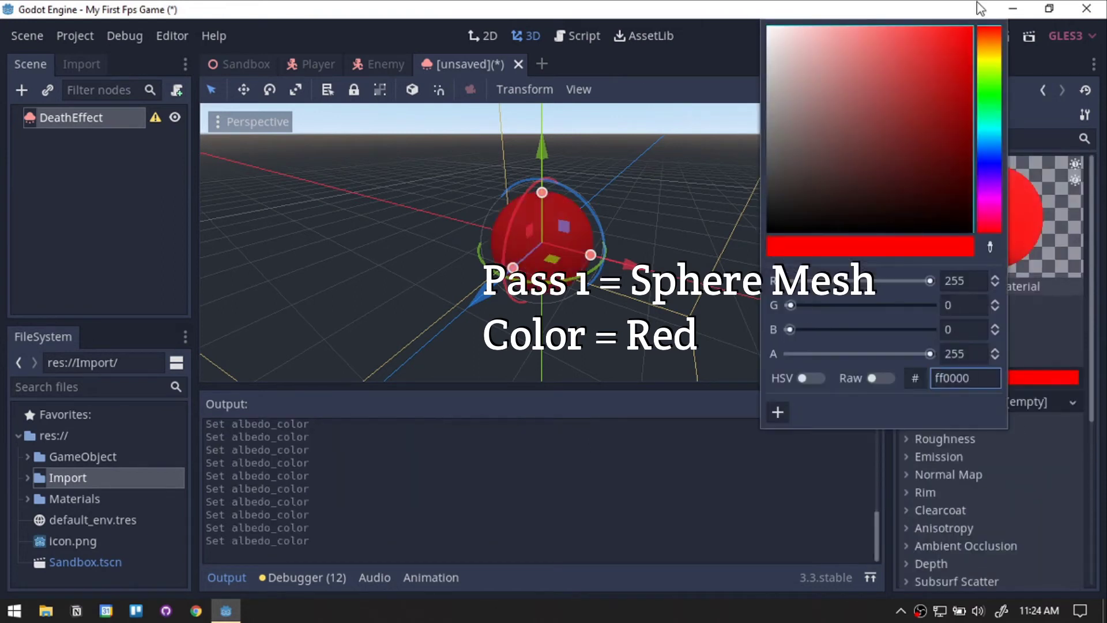
Step: Assign a new ParticlesMaterial as DeathEffect's process material
click(82, 124)
scroll(1009, 258, up, 2)
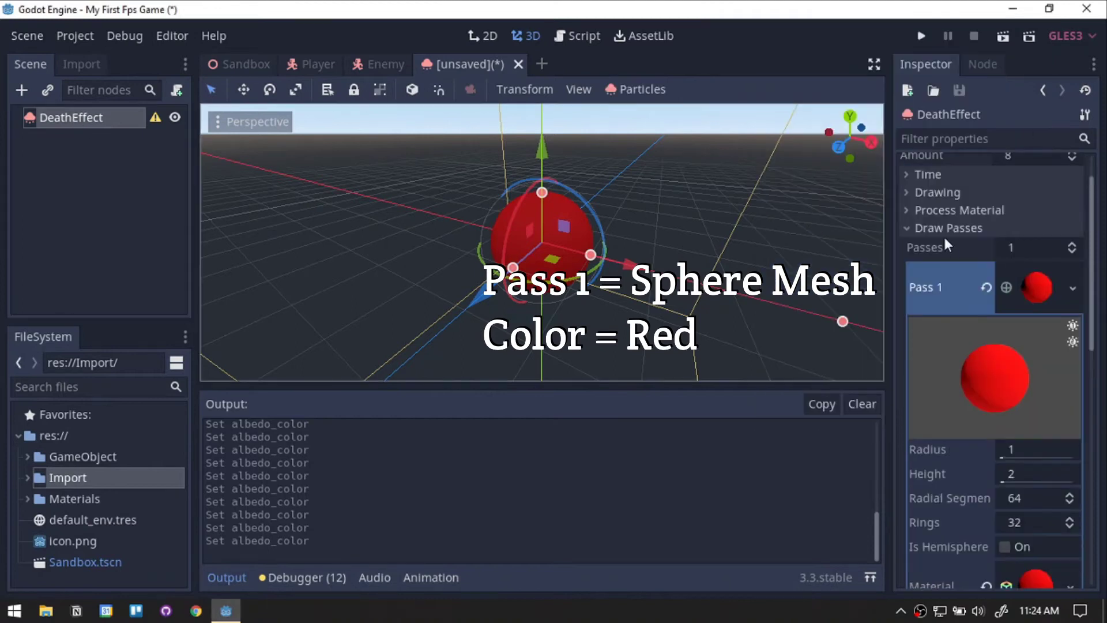
click(944, 233)
click(951, 211)
click(1045, 234)
click(1045, 247)
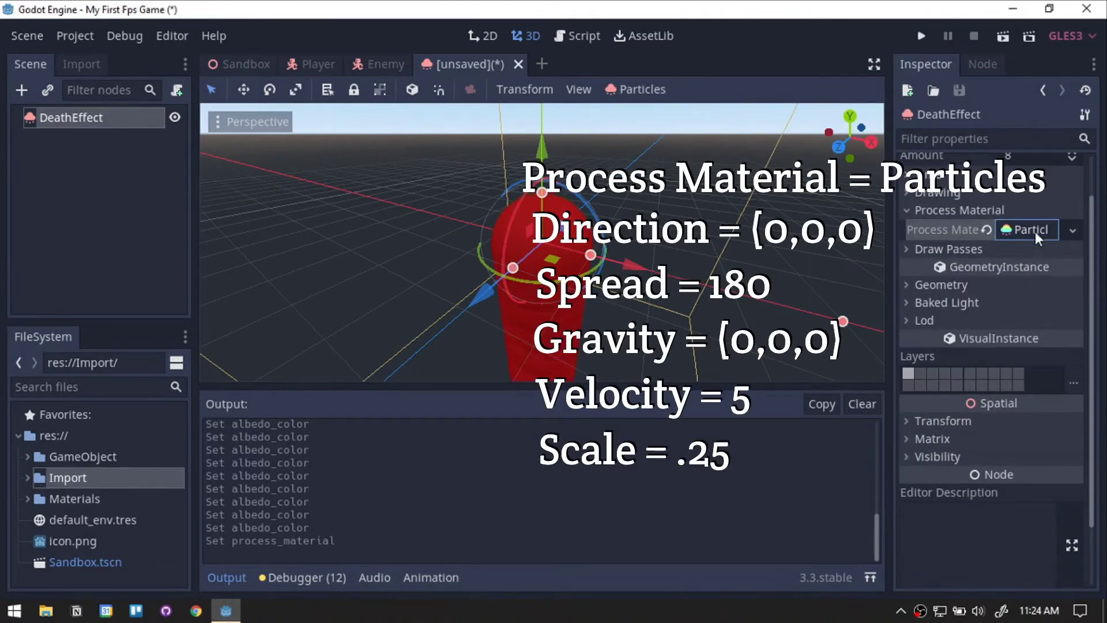
Step: Set the process material's direction to (0, 0, 0) and its spread to 180
click(1038, 231)
click(948, 370)
click(945, 407)
text(0)
key(Return)
click(1032, 430)
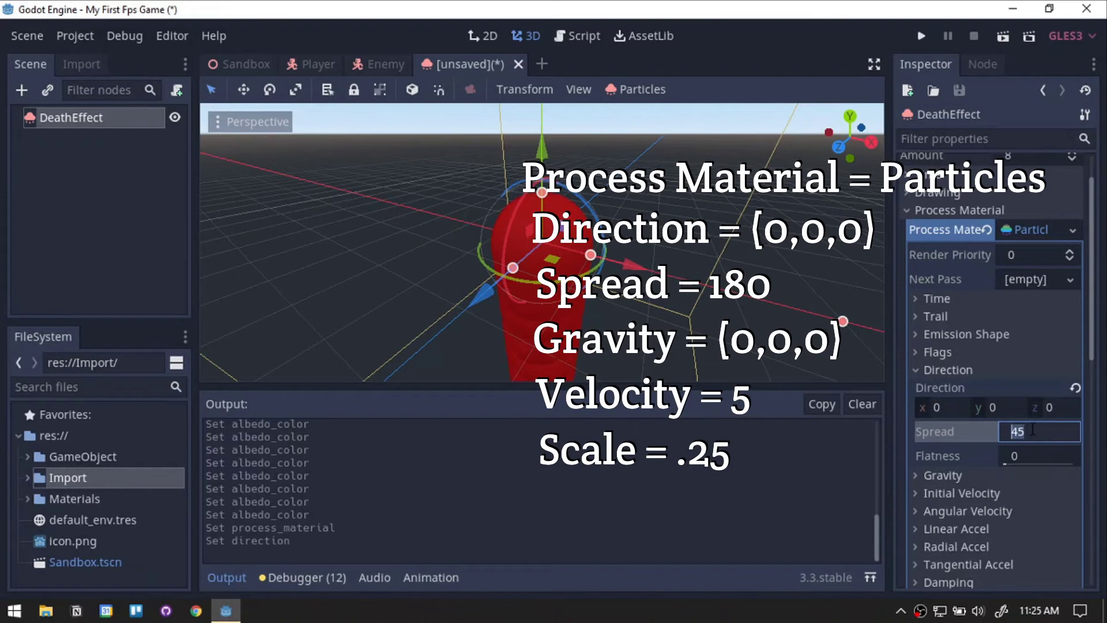
text(180)
key(Return)
Step: Set the process material's gravity to (0, 0, 0) and its initial velocity to 5
click(942, 476)
click(1018, 512)
text(0)
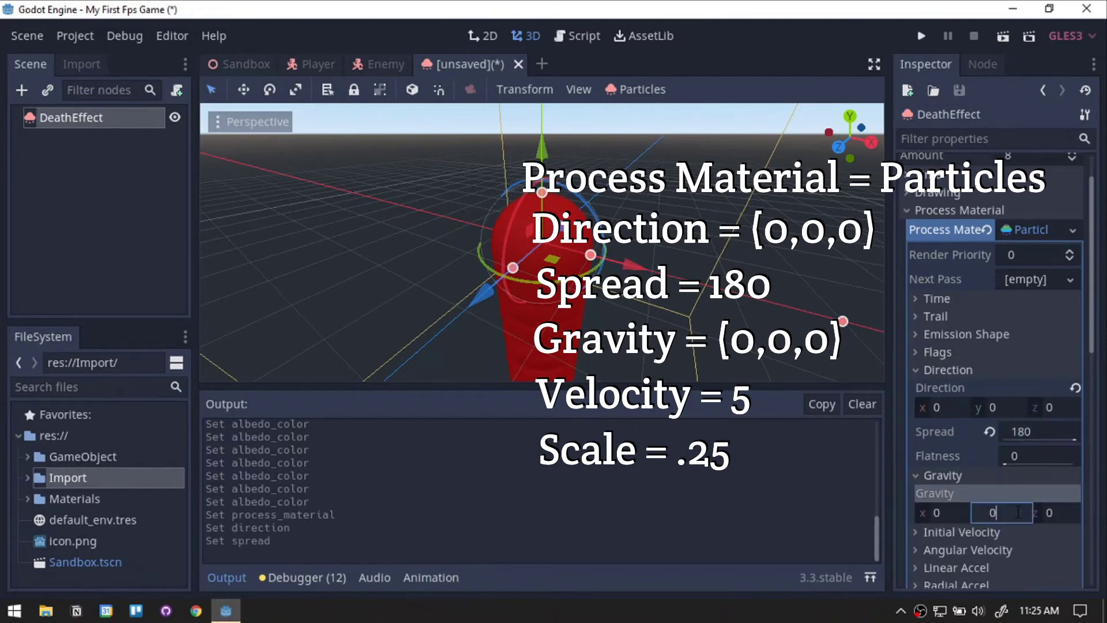
click(975, 532)
click(1038, 552)
text(5)
key(Return)
Step: Set the process material's scale to 0.25
scroll(1015, 518, down, 4)
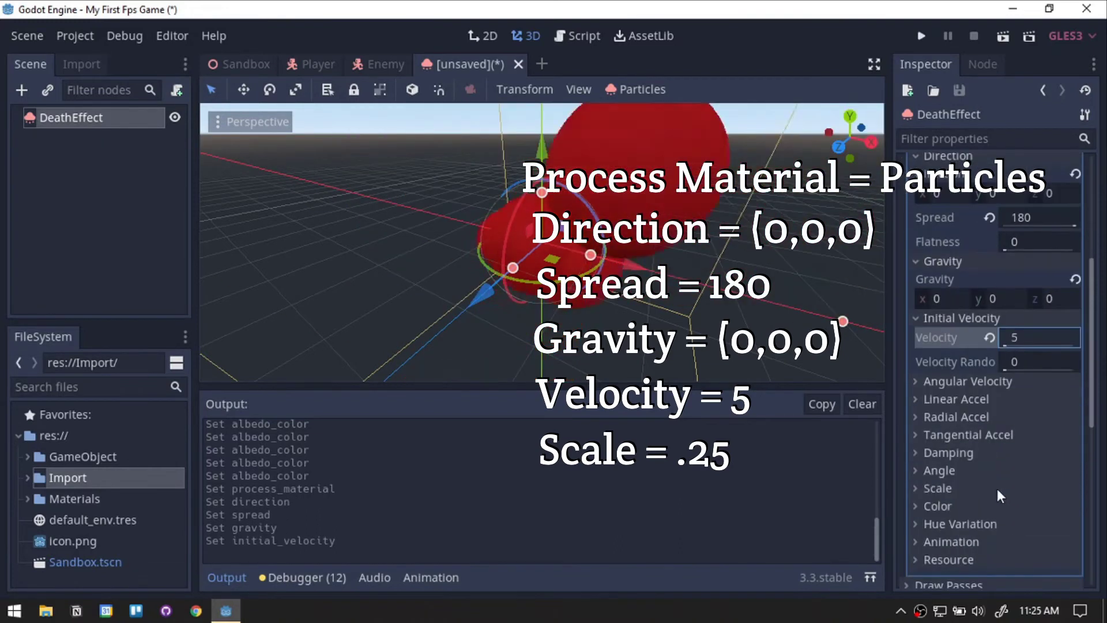
click(1032, 488)
click(1036, 511)
text(0.25)
key(Return)
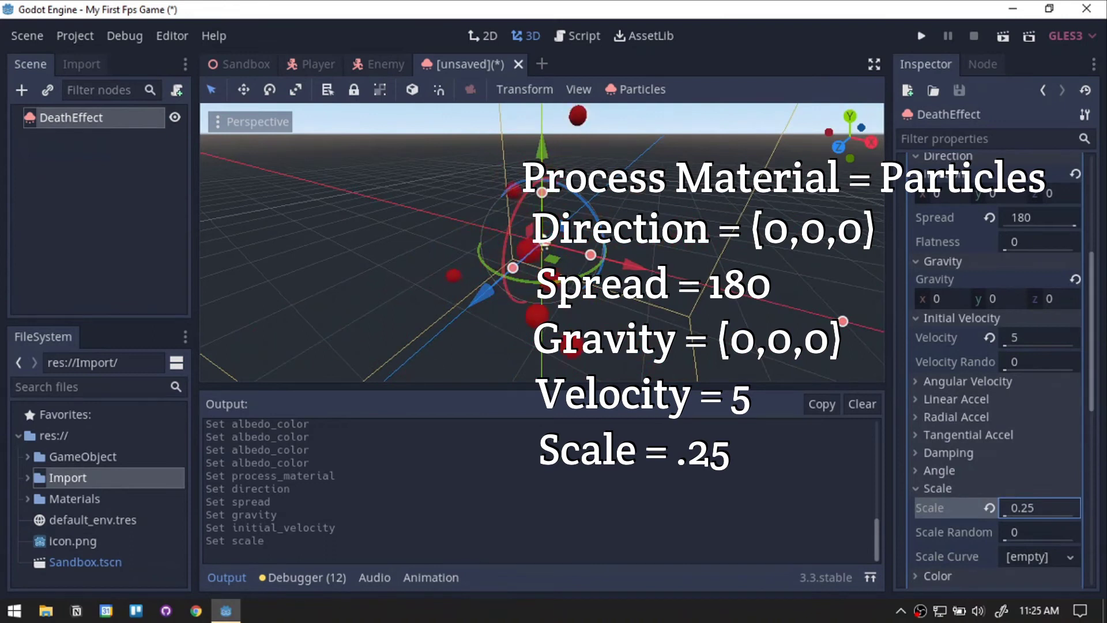
Step: Turn off DeathEffect's emission and configure its timing with lifetime 0.5, One Shot on and explosiveness 1
scroll(1032, 260, up, 5)
click(1002, 184)
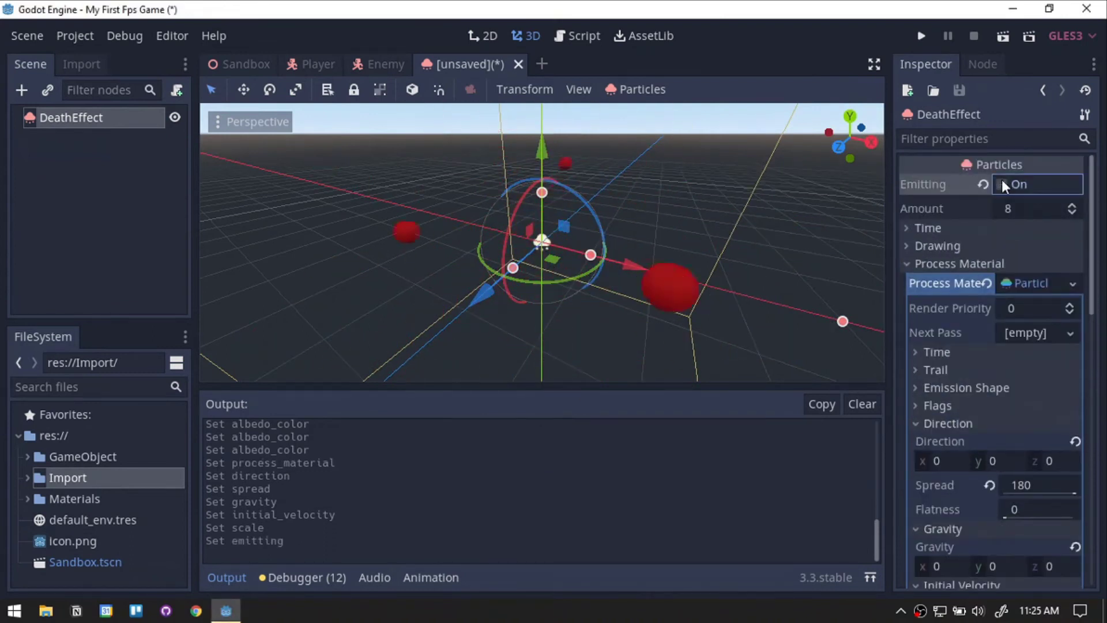
click(922, 231)
click(1048, 249)
text(.5)
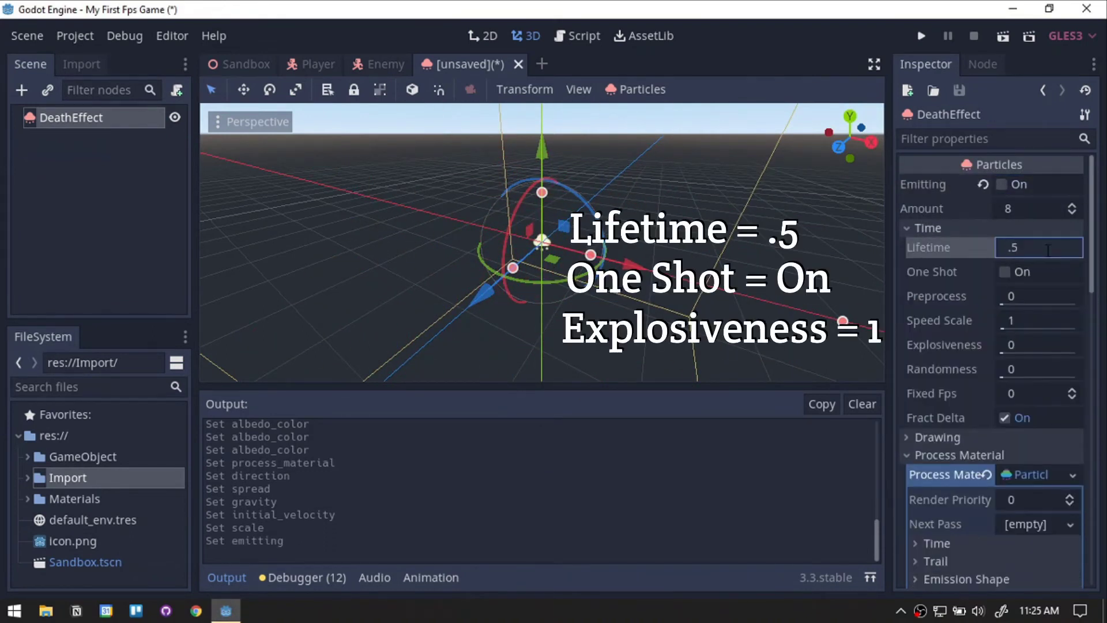
key(Return)
click(1006, 273)
click(1028, 346)
text(1)
key(Return)
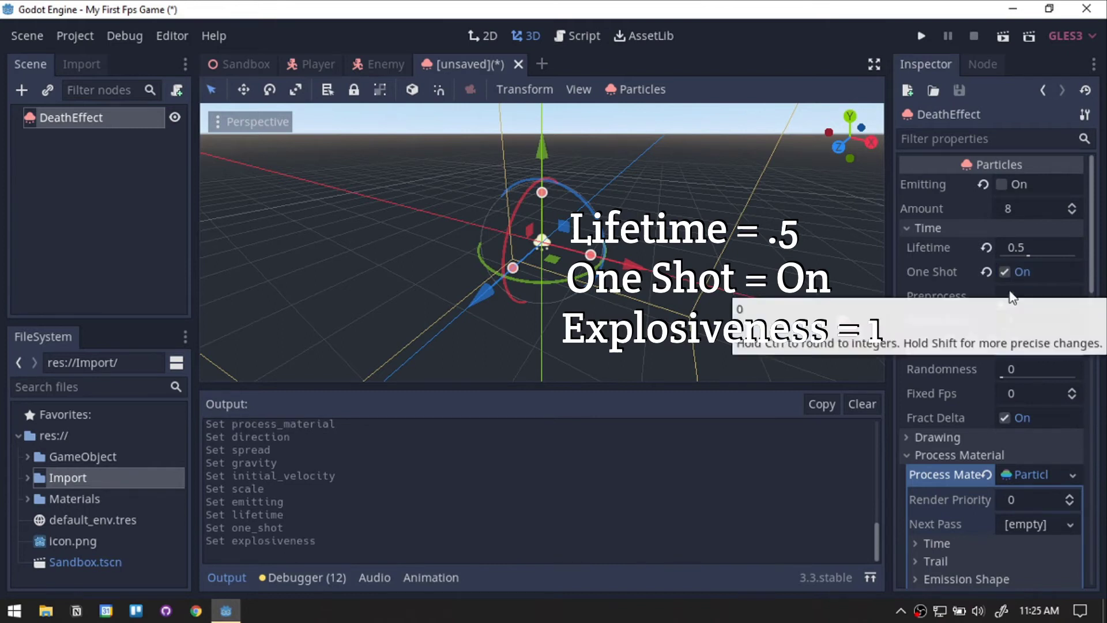
Step: Add an AudioStreamPlayer under DeathEffect with hurt.wav as its stream and Autoplay on
click(24, 88)
text(audio)
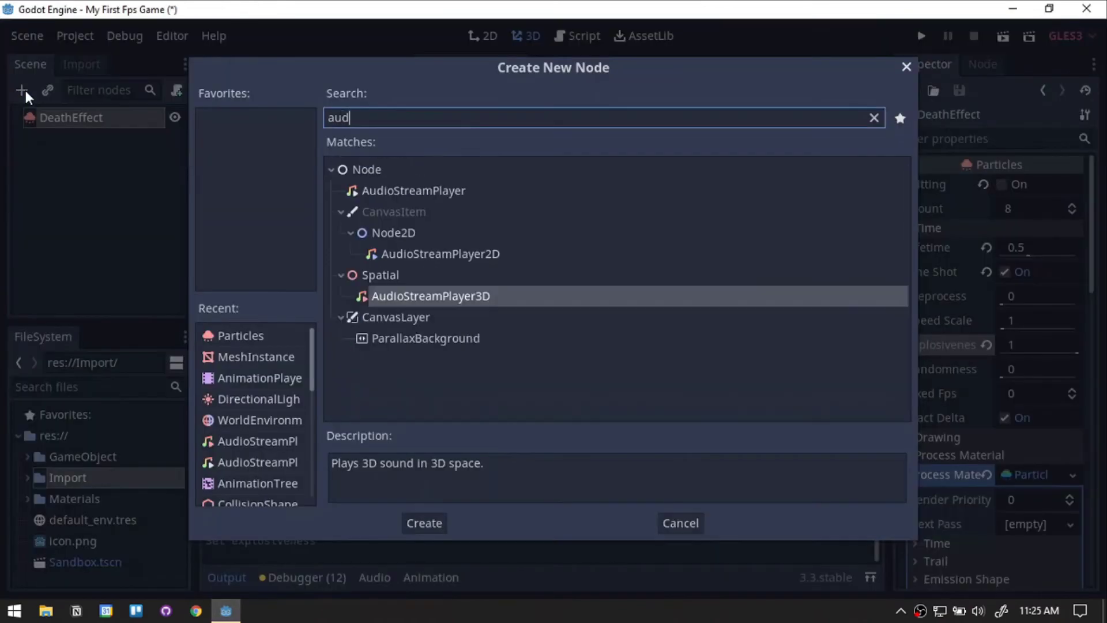
double_click(428, 187)
click(29, 477)
drag(69, 545, 1028, 185)
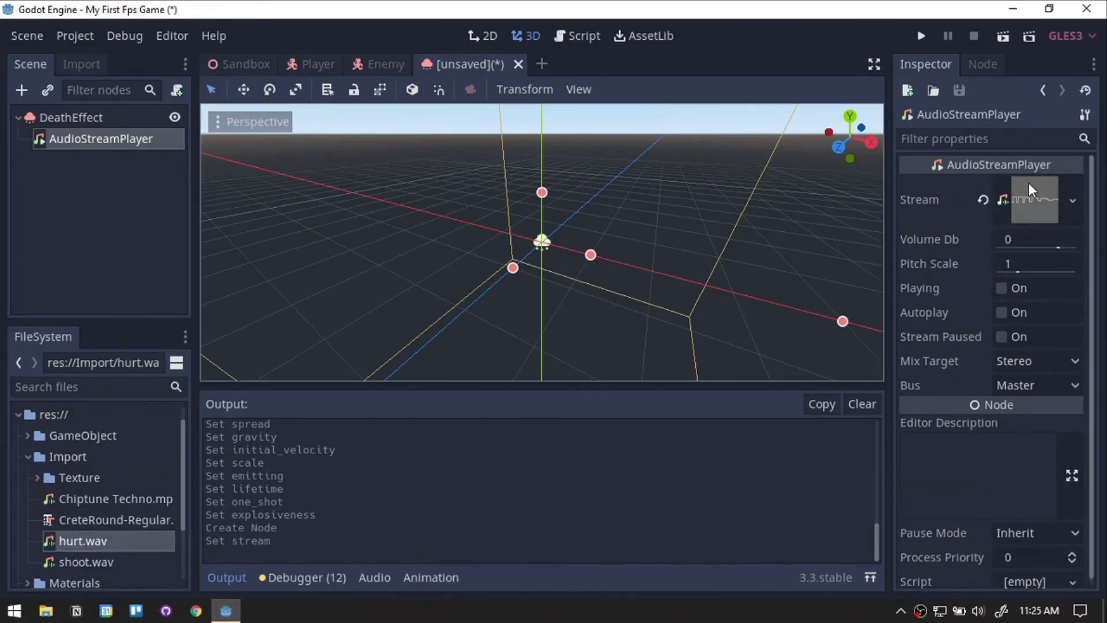
click(1001, 312)
Step: Save the scene as DeathEffect.tscn in the GameObject/Actor folder and attach a new DeathEffect.gd script to its root node
key(ctrl+s)
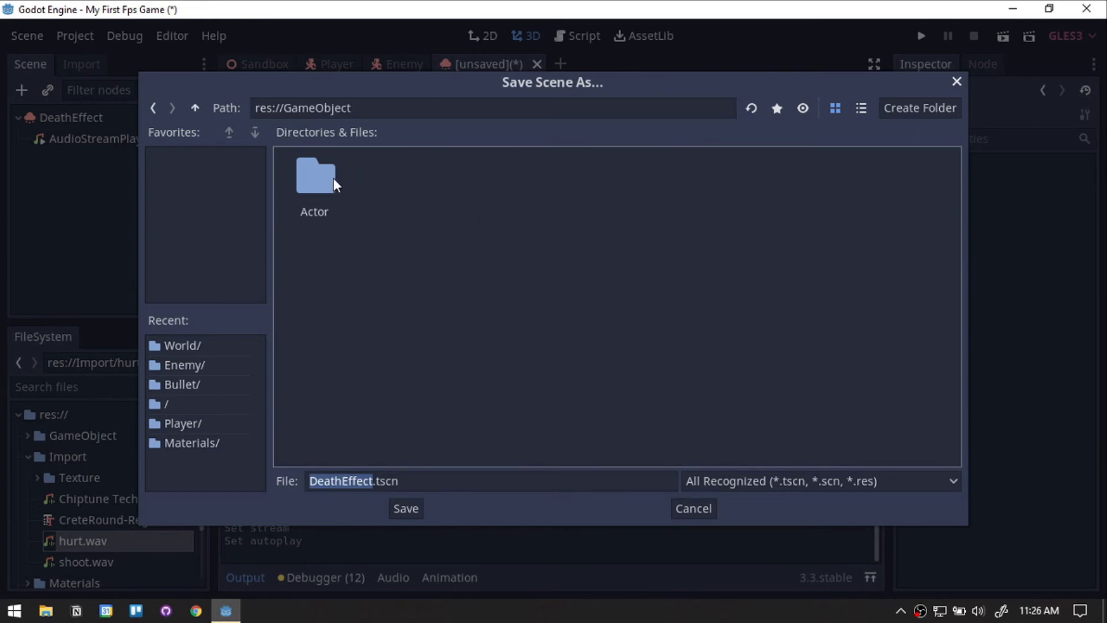
double_click(330, 179)
click(410, 508)
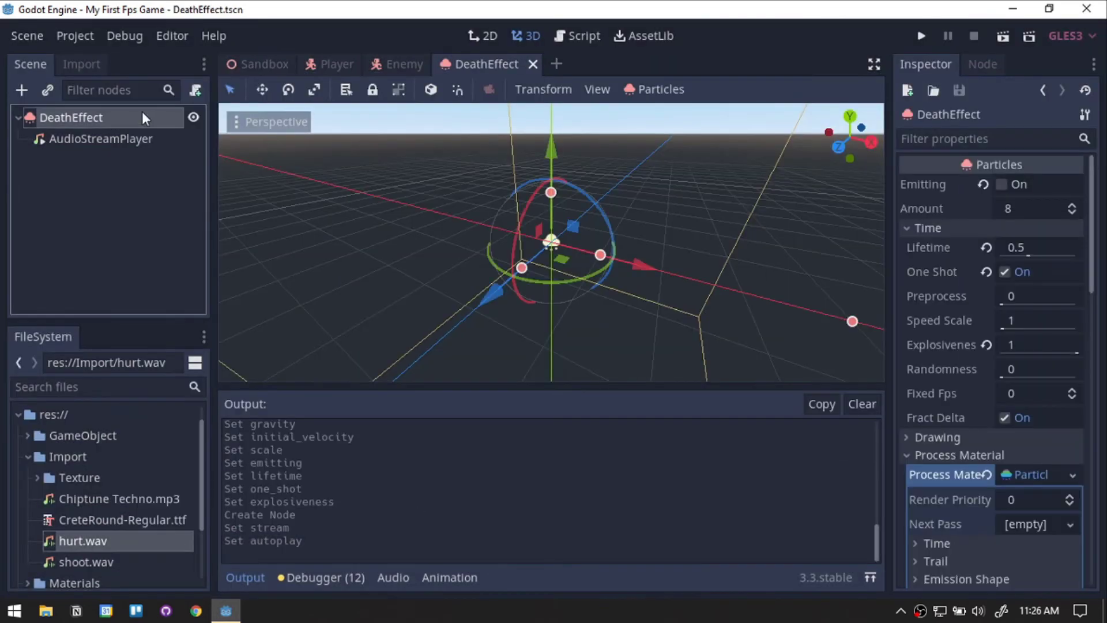
click(196, 90)
click(497, 417)
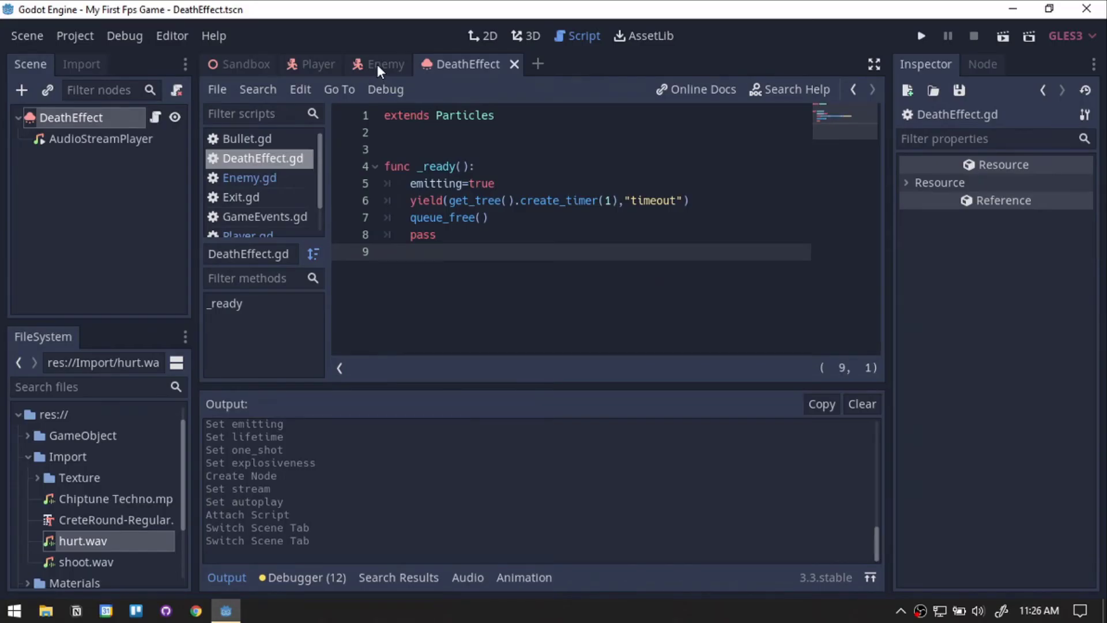
Step: In Enemy.gd, preload DeathEffect.tscn as deathEffect and, when health<=0, add an instance at the enemy's translation to the tree root before queue_free()
click(377, 64)
scroll(182, 154, up, 1)
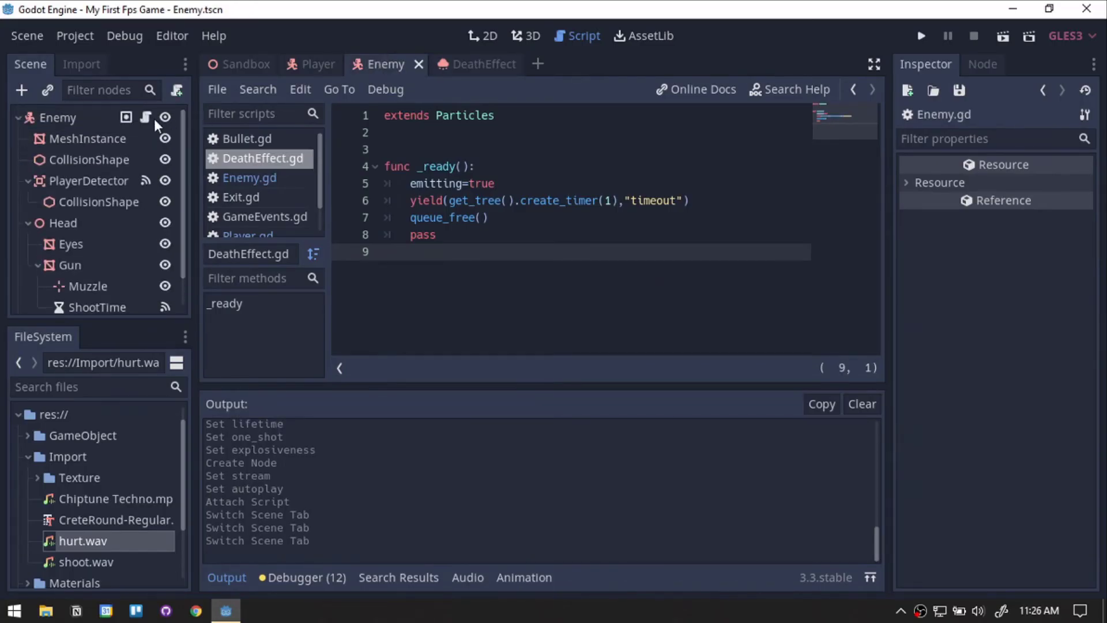
click(147, 119)
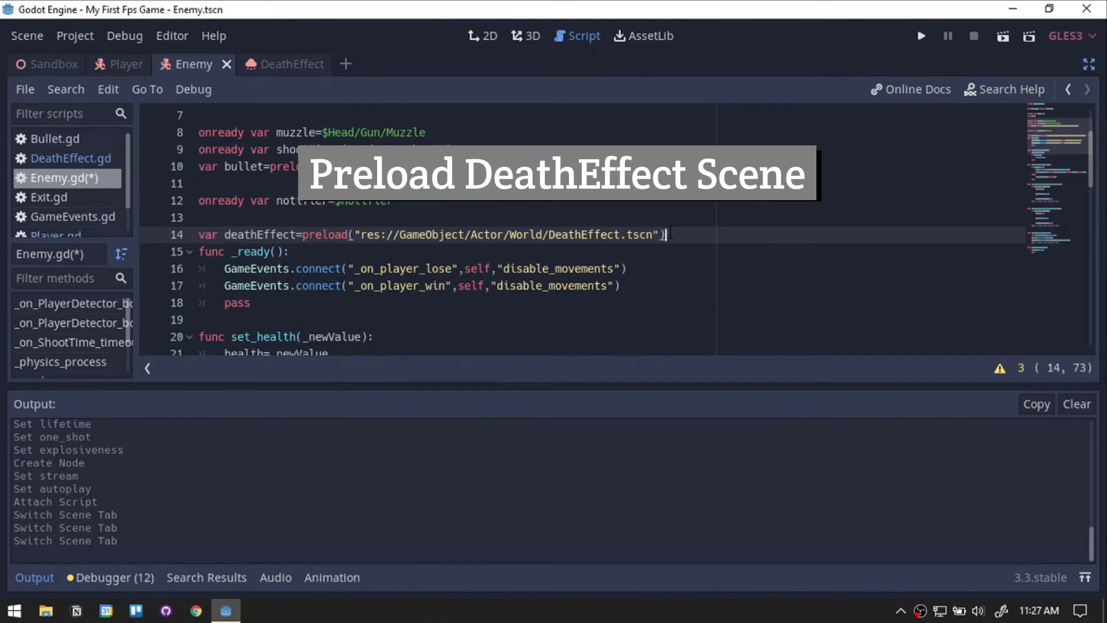
key(Return)
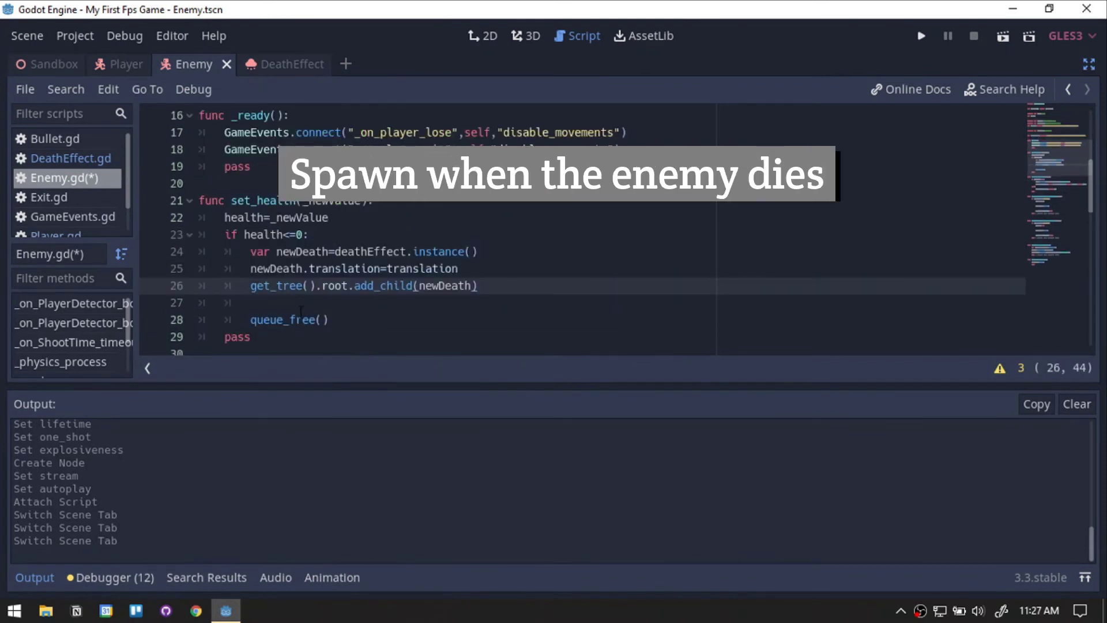
key(Down)
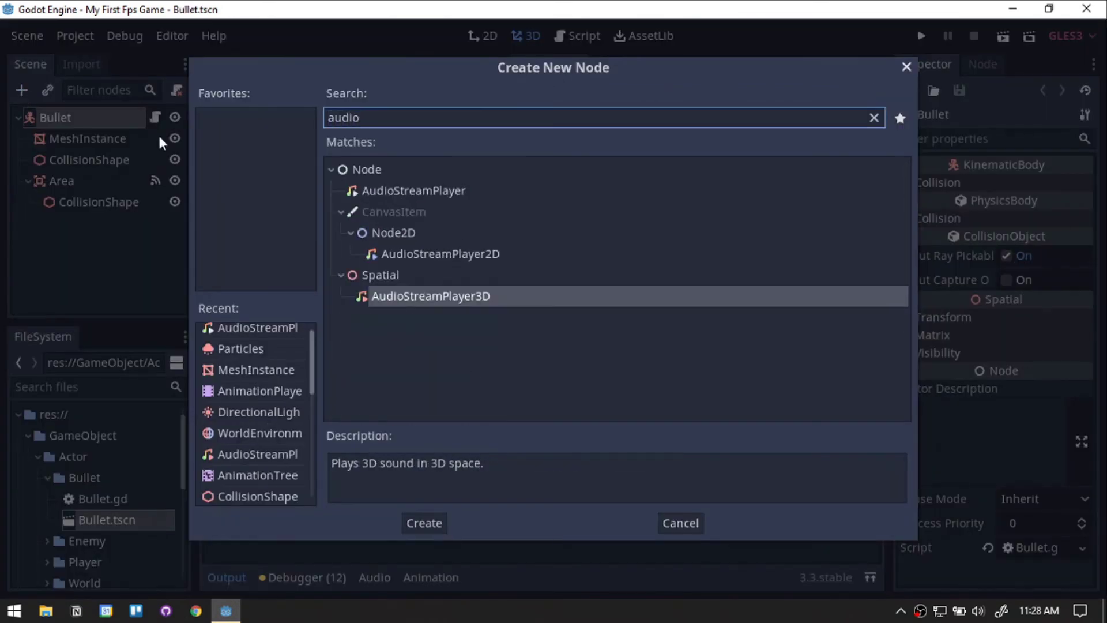
Step: Add an AudioStreamPlayer to the Bullet scene with shoot.wav as its stream and Autoplay on
double_click(407, 188)
scroll(98, 496, down, 5)
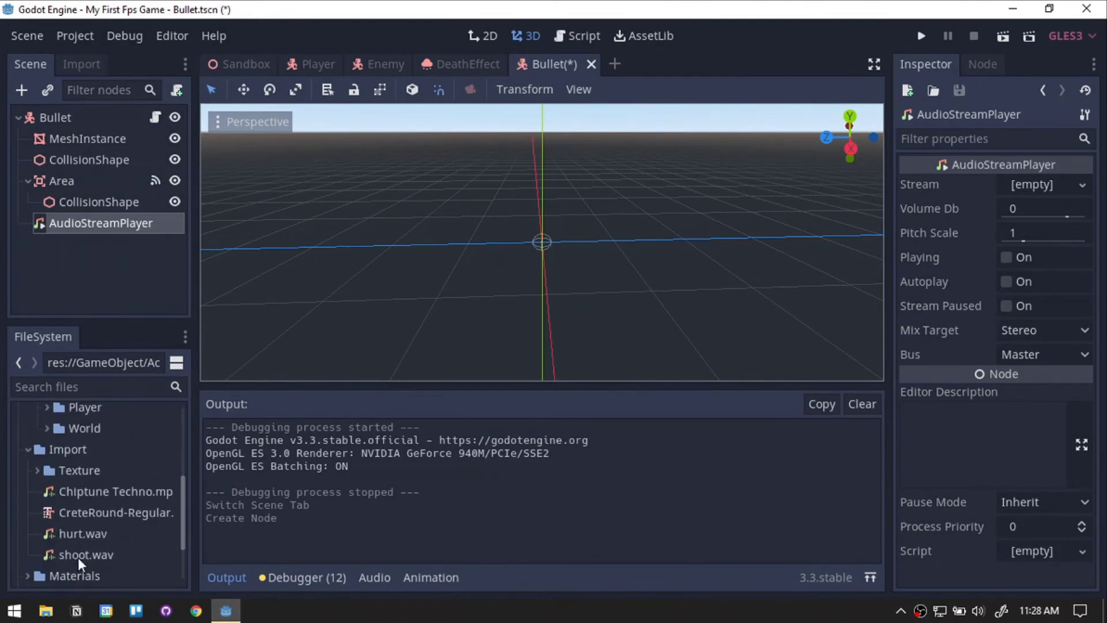
drag(86, 554, 1015, 186)
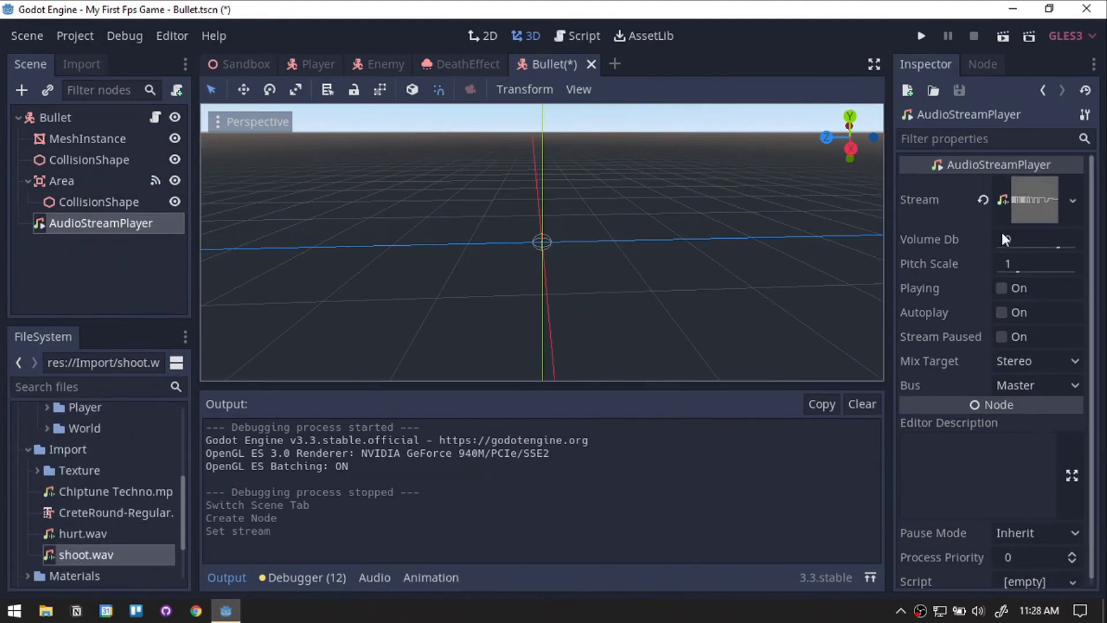
click(1012, 314)
Step: Open GameEvents.tscn from the World folder and add an AudioStreamPlayer under its root node
scroll(113, 549, down, 1)
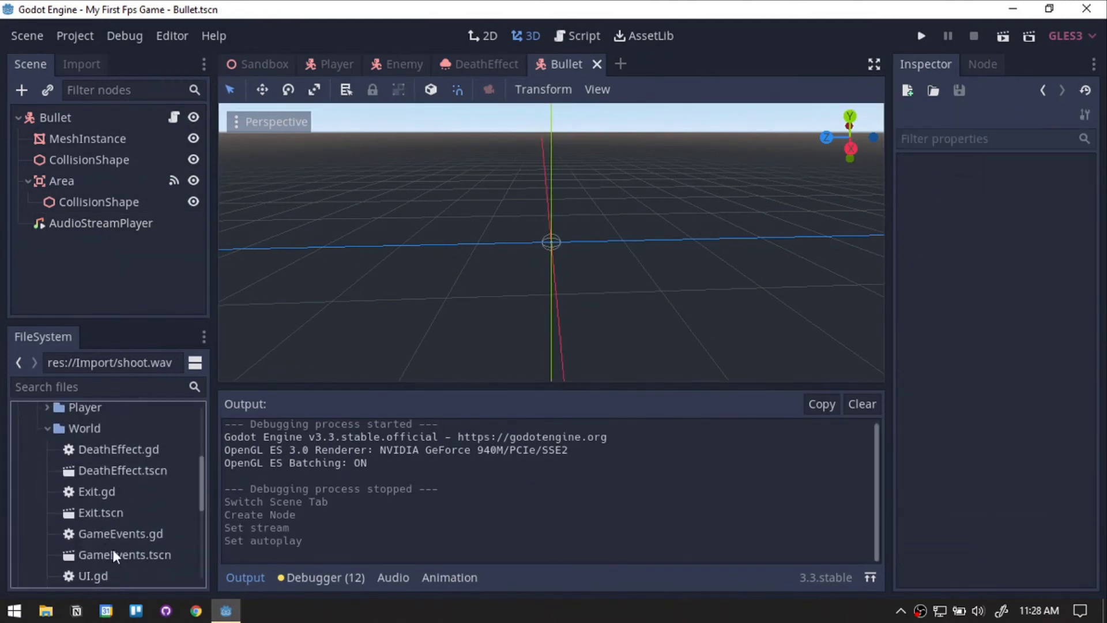
double_click(112, 553)
click(59, 121)
click(21, 90)
text(a)
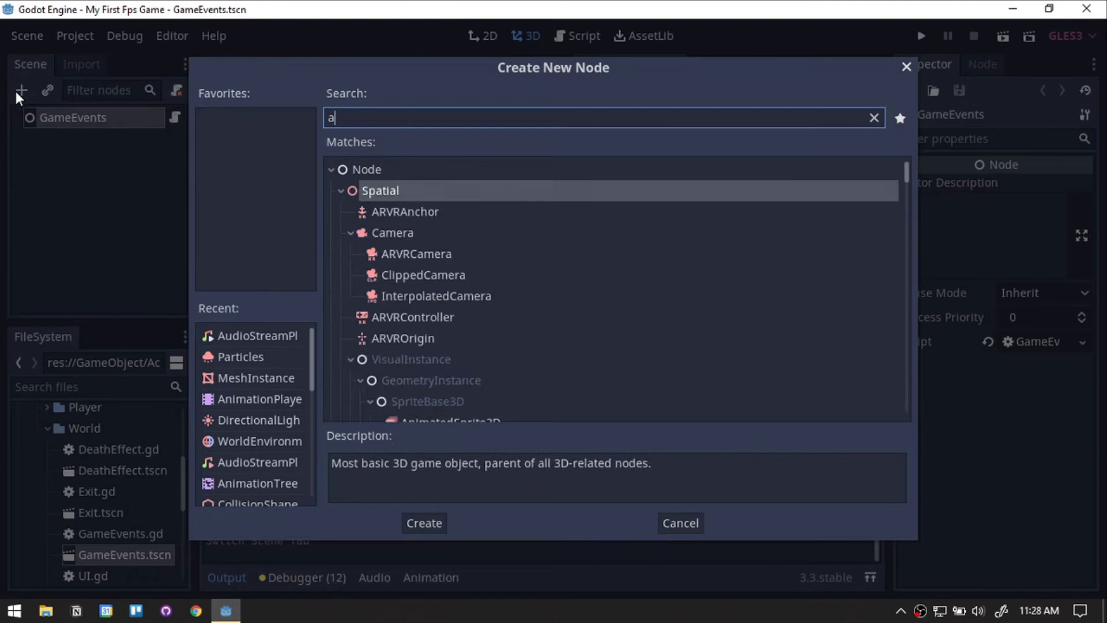
text(udio)
double_click(353, 188)
Step: Assign the Chiptune Techno track as the GameEvents audio player's stream, with Volume Db at -10 and Autoplay on
scroll(98, 462, up, 5)
drag(98, 462, 1024, 190)
click(1025, 239)
text(-10)
key(Return)
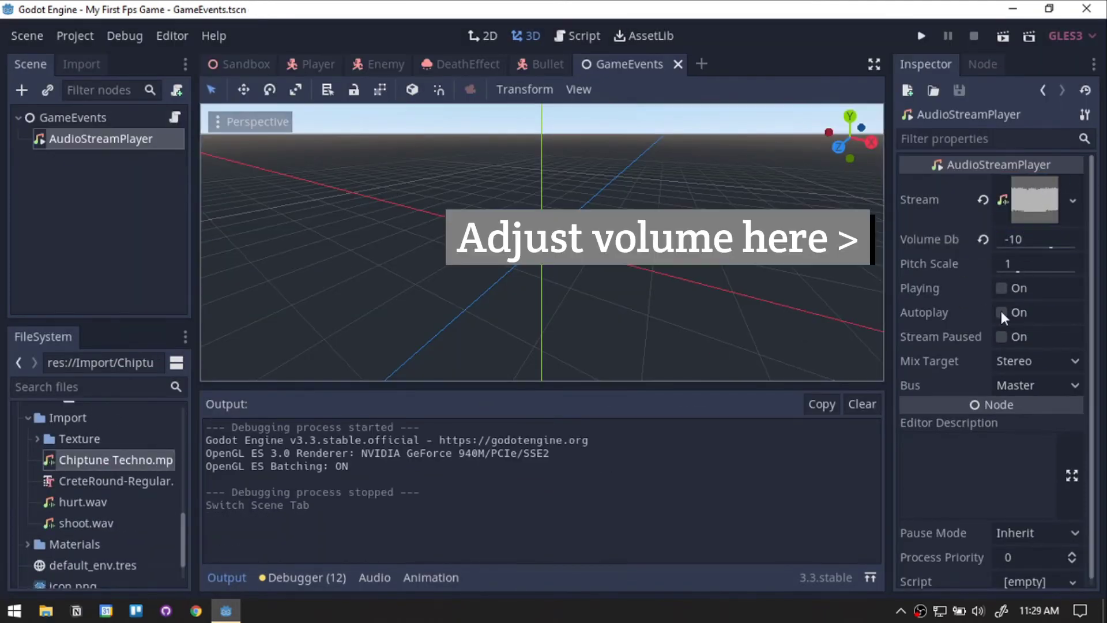
click(1002, 311)
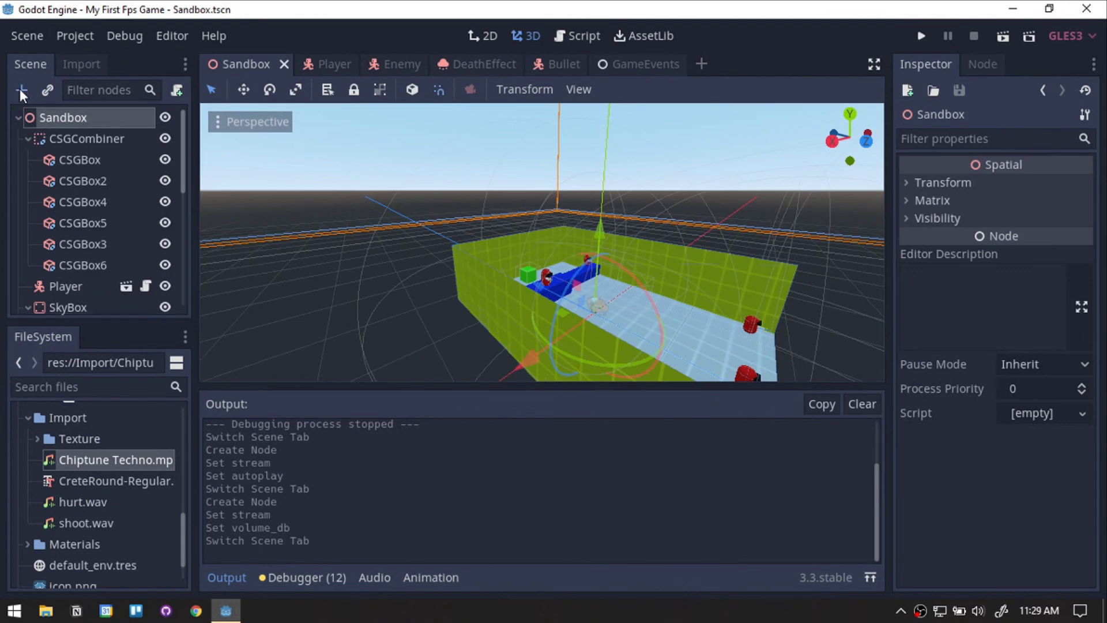
Step: Add a DirectionalLight node under the root of the Sandbox scene
click(22, 90)
text(direcit)
click(417, 261)
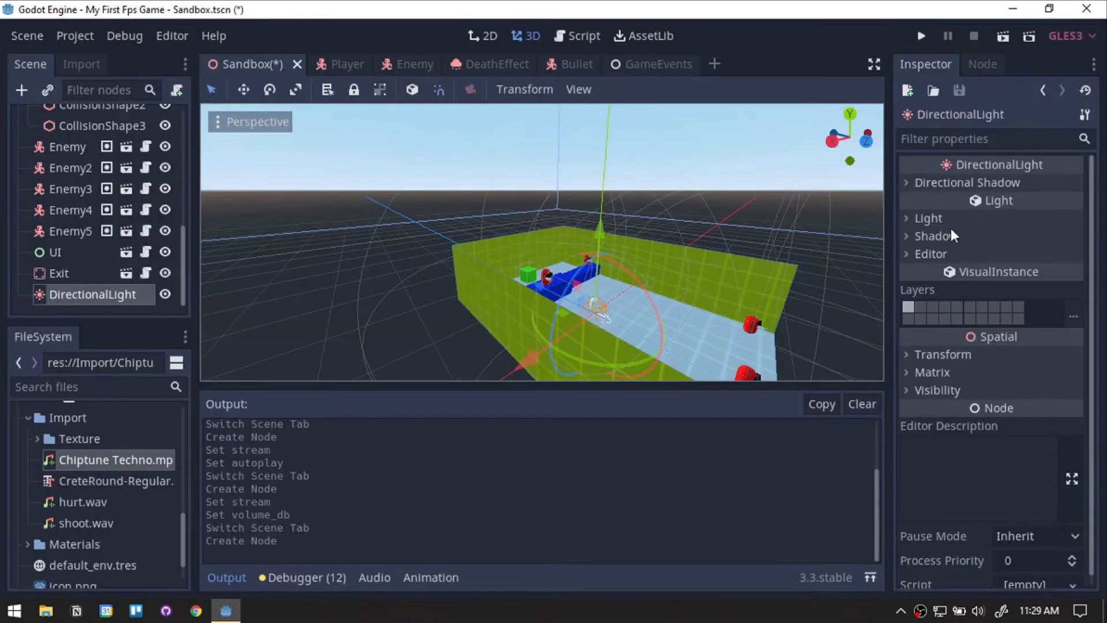
Step: Enable the DirectionalLight's shadow and rotate the light so it shines on the level at an angle
click(933, 237)
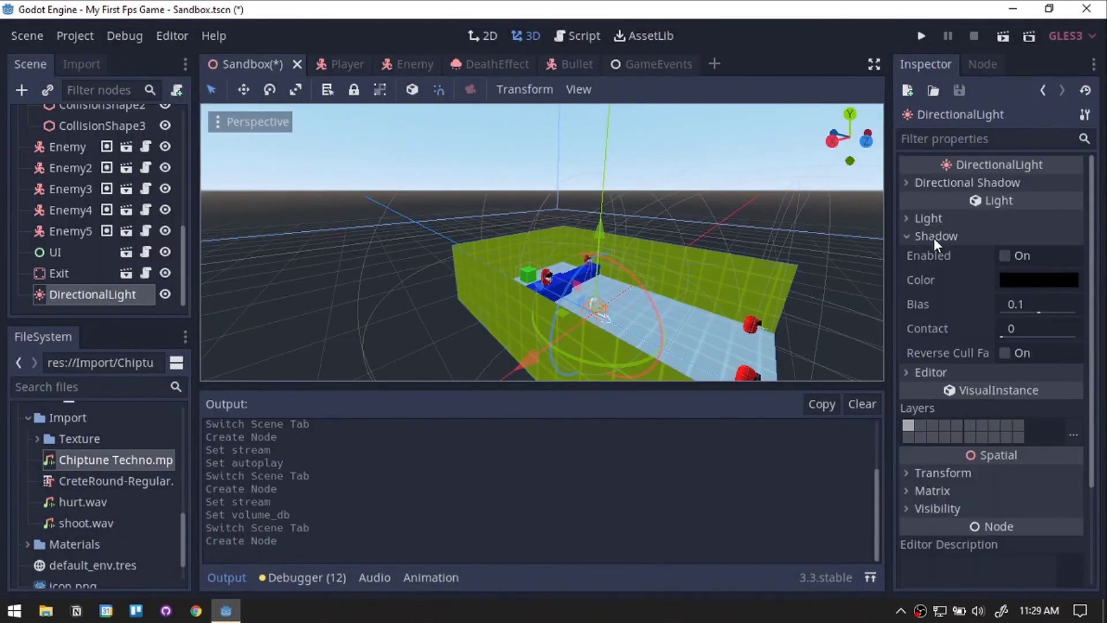
click(1005, 255)
drag(660, 306, 686, 349)
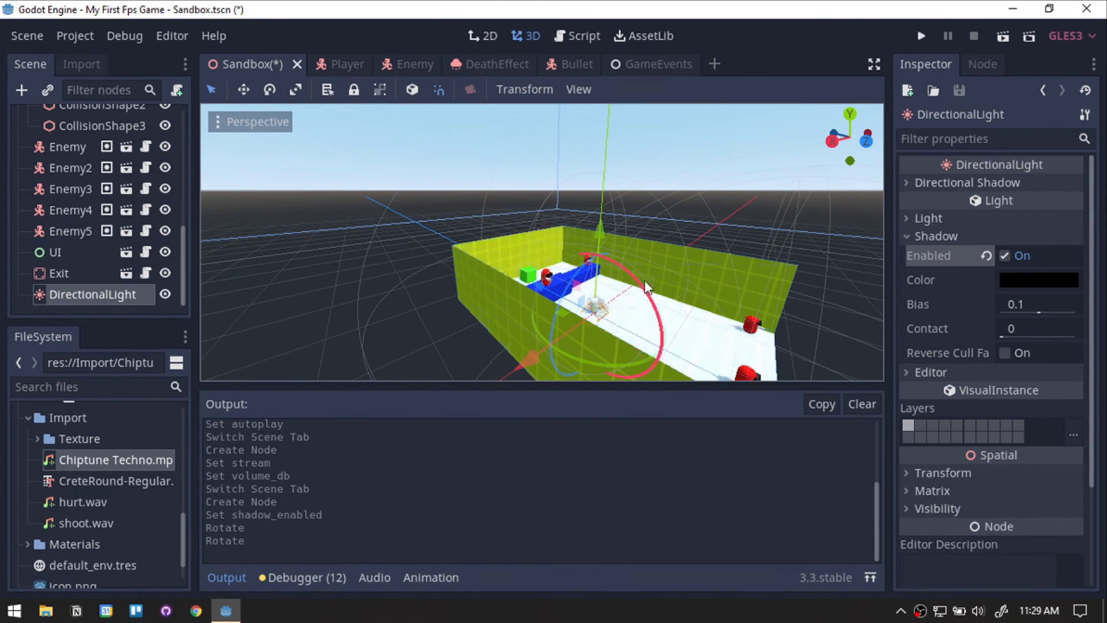
Step: Run the project and shoot the first enemies to test the lighting, sounds and death effect
key(F5)
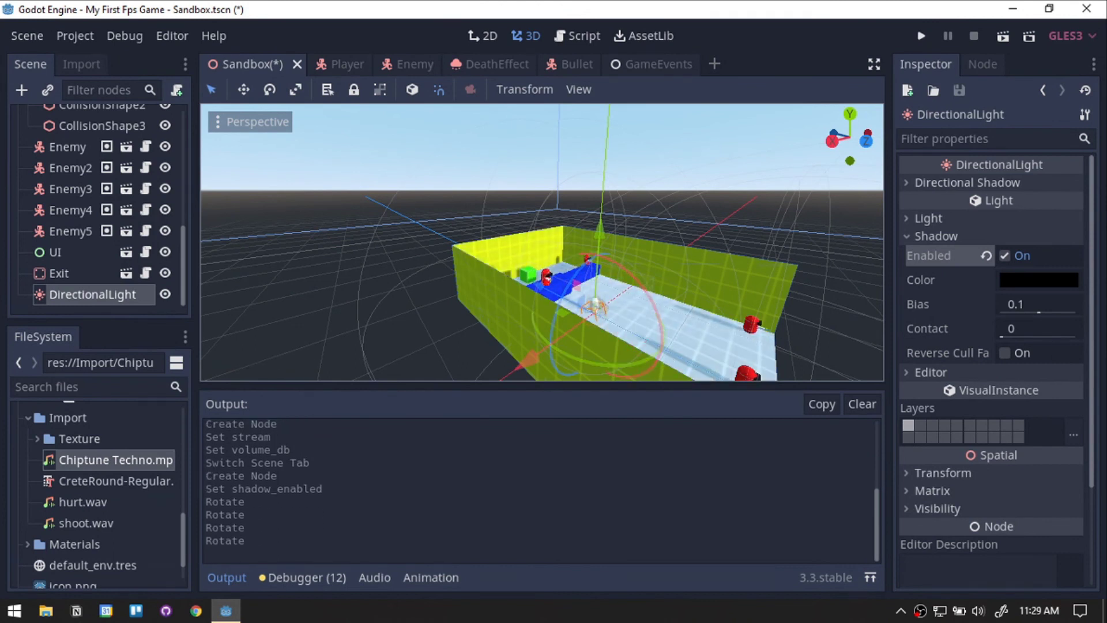
key(a)
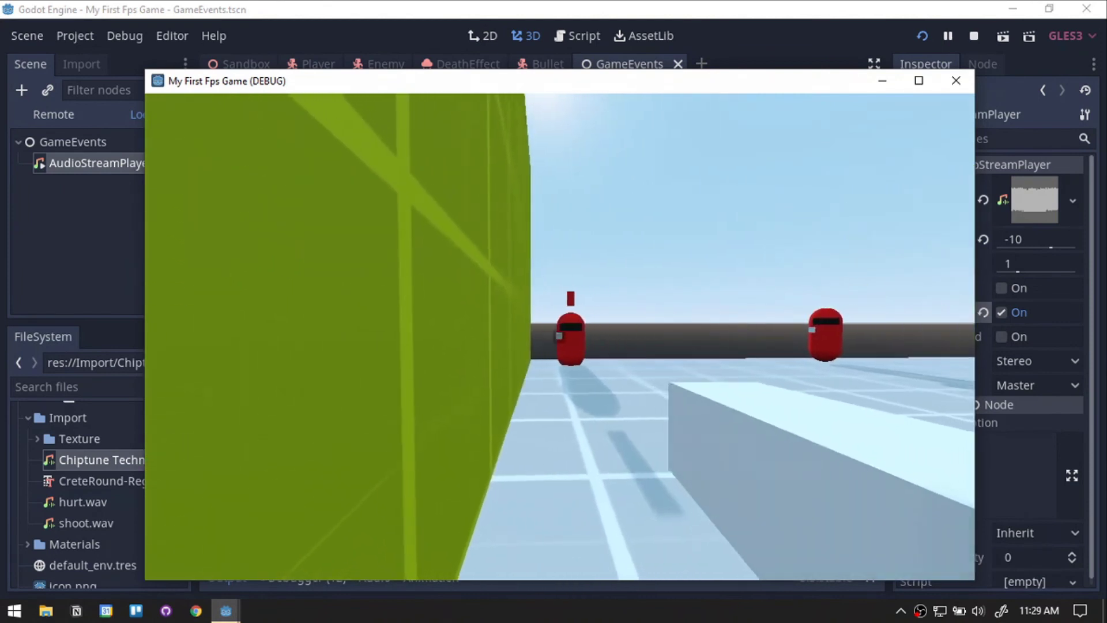
click(560, 337)
key(d)
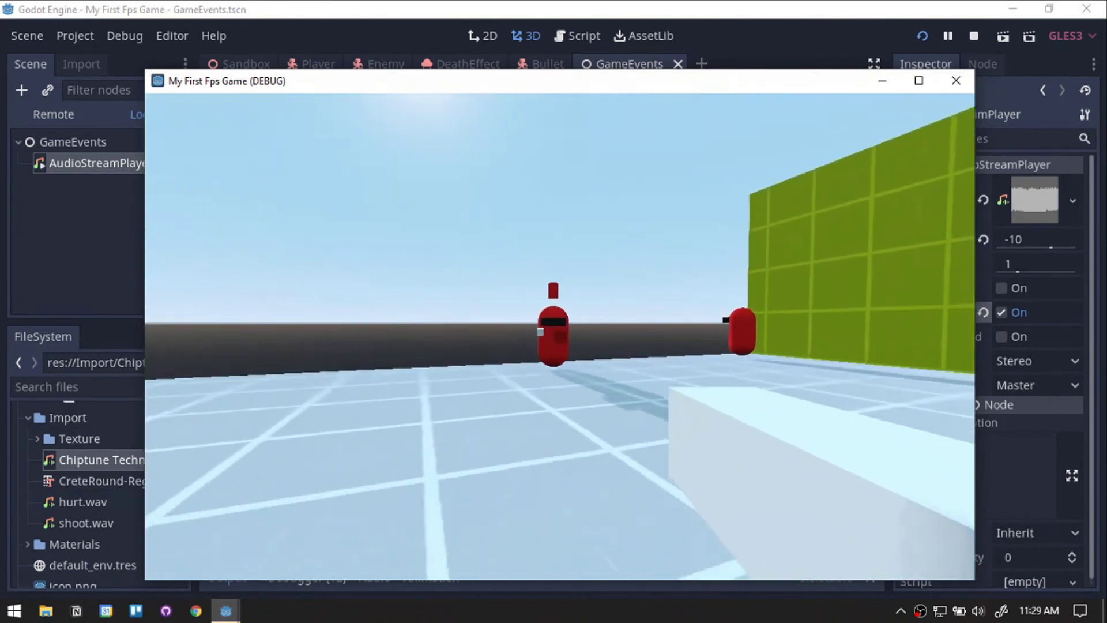
click(560, 336)
click(560, 337)
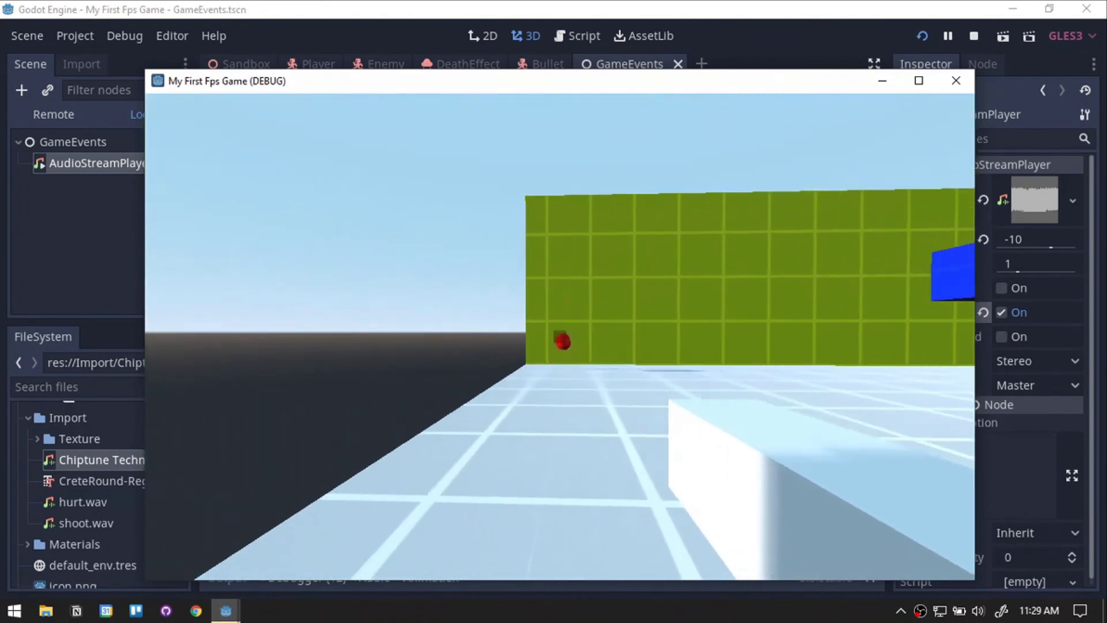
Step: Advance through the level towards the blue platforms, shooting the remaining enemies to check the death particles and detection notifier
key(w)
click(559, 337)
key(w)
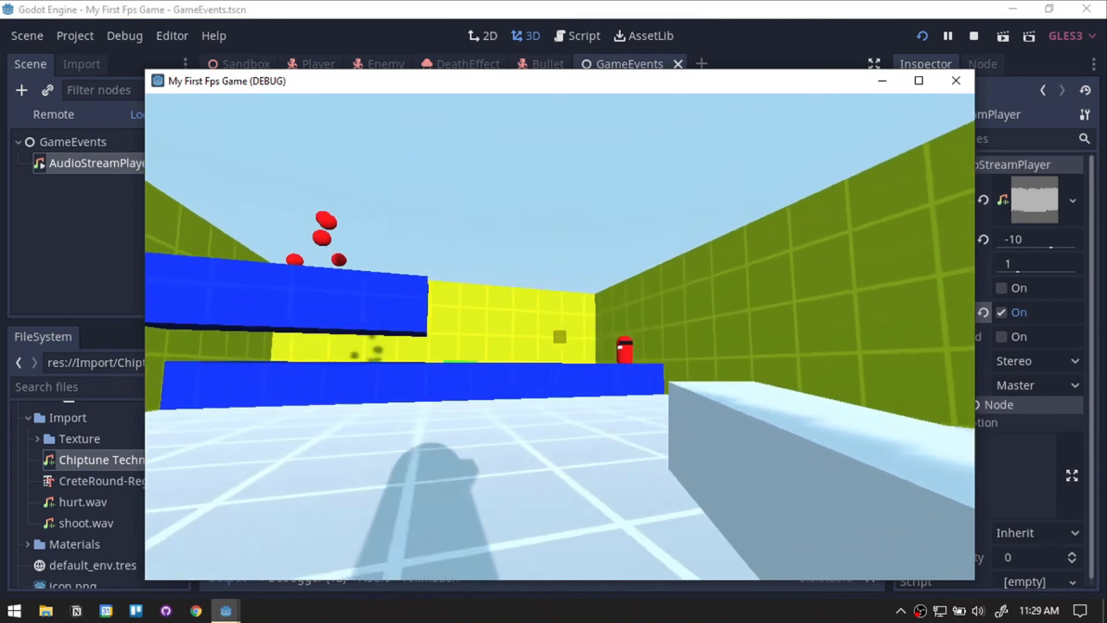
key(space)
key(w)
key(d)
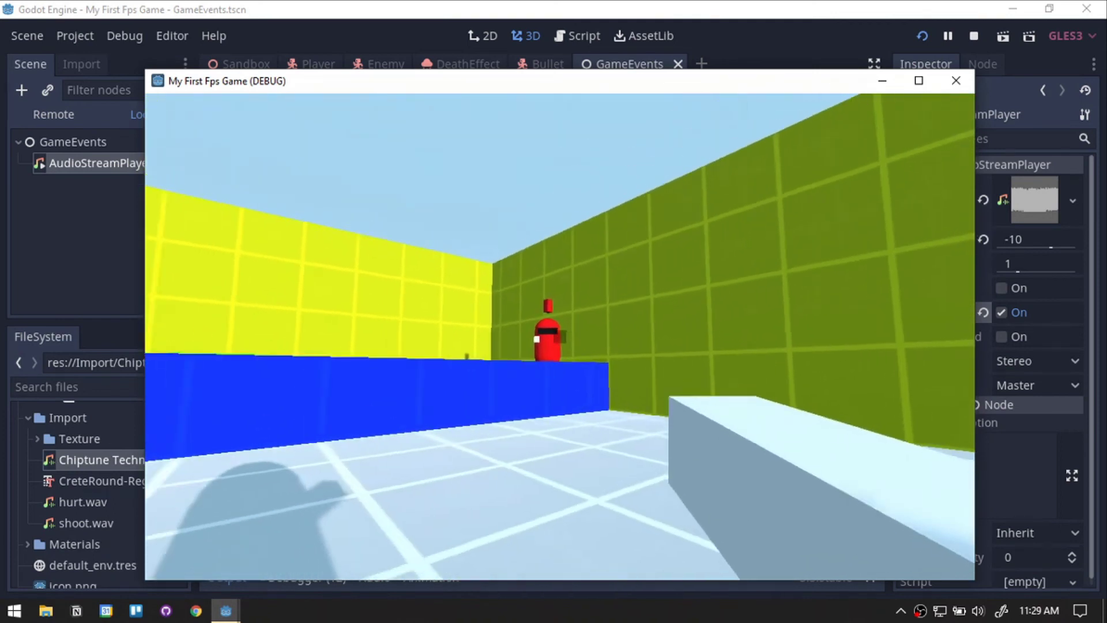
click(560, 336)
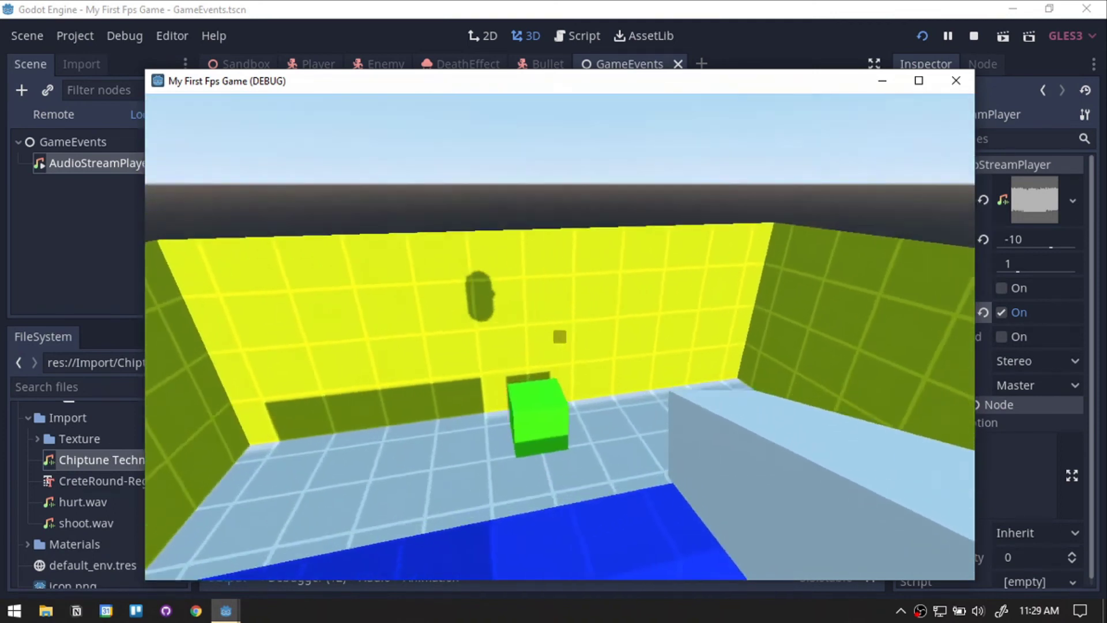